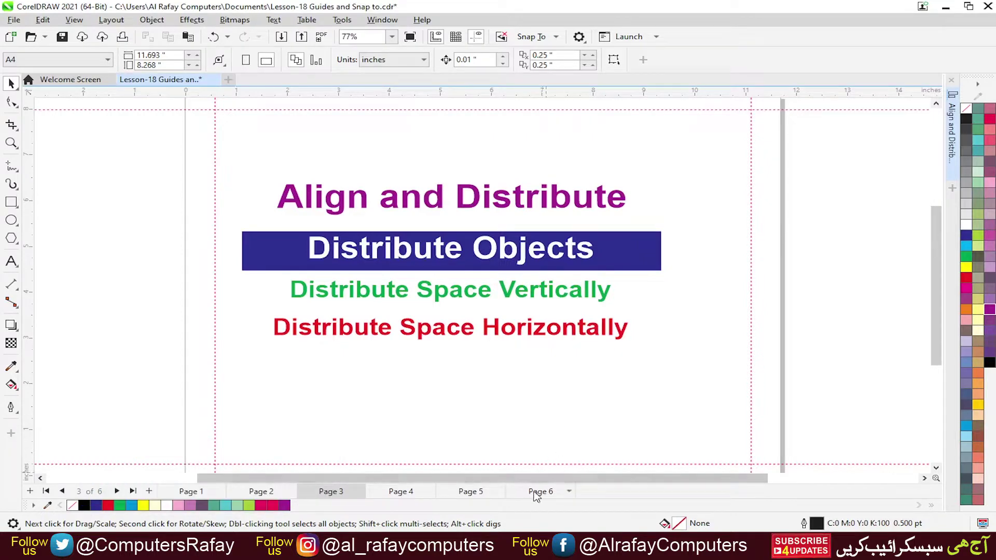
- Leaf through the lesson pages, viewing page 6 and the Align Objects overview on page 2
click(542, 491)
key(F4)
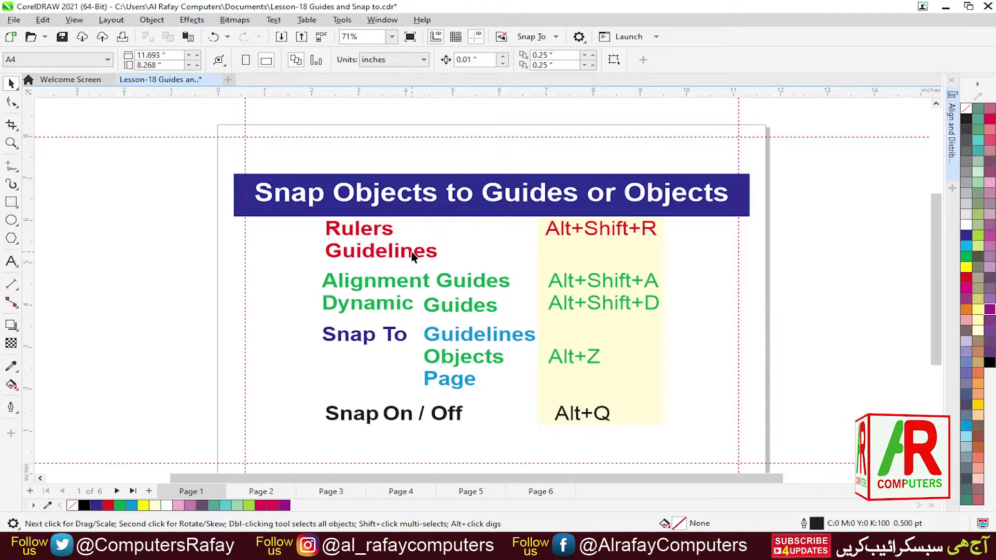
click(265, 491)
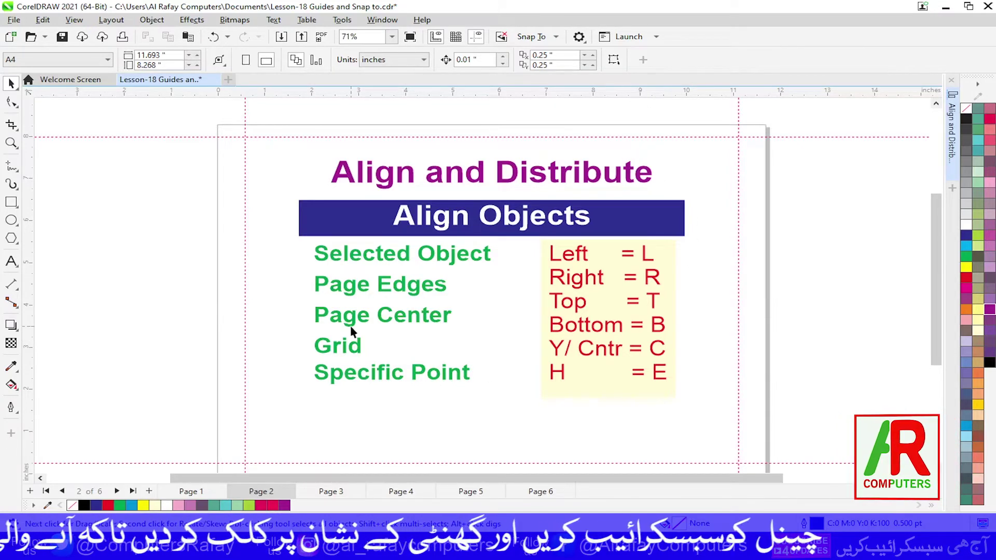
- Examine where the Align and Distribute commands and their settings are found, and return to the Pick tool
key(F10)
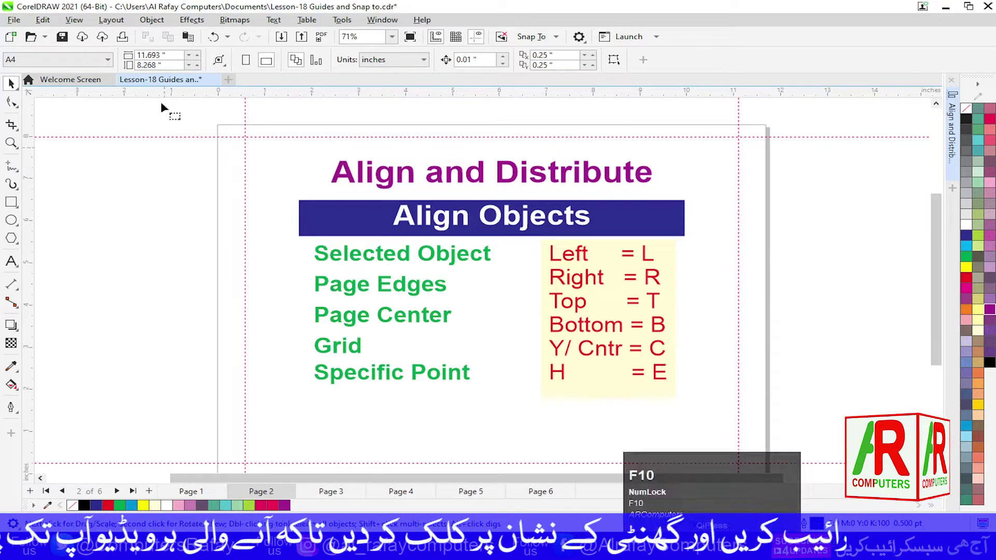
click(152, 20)
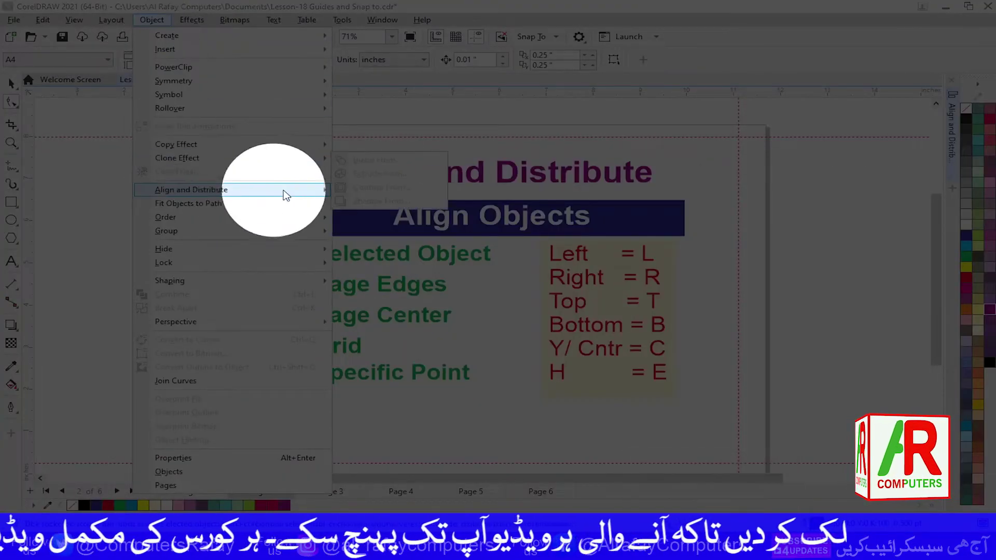
mouse_move(305, 193)
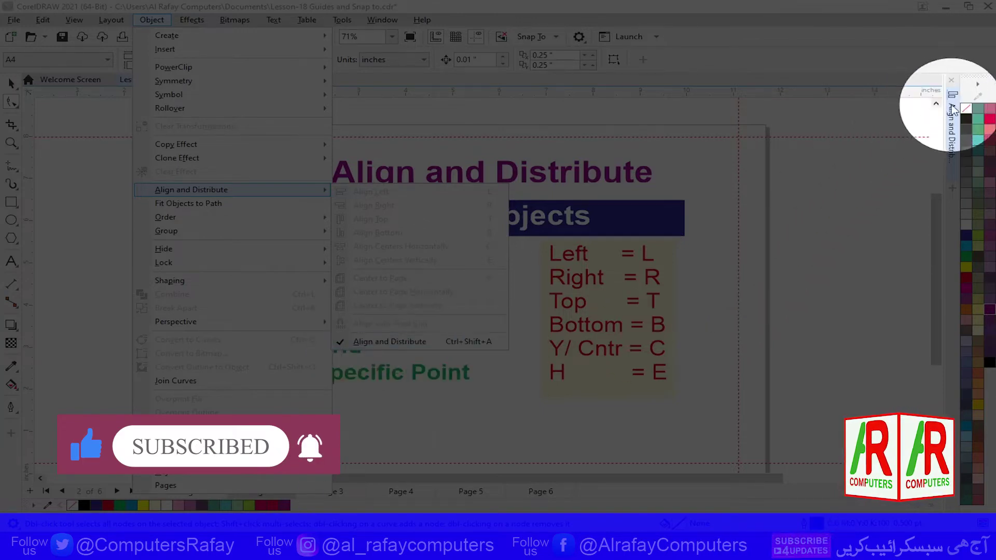
click(953, 120)
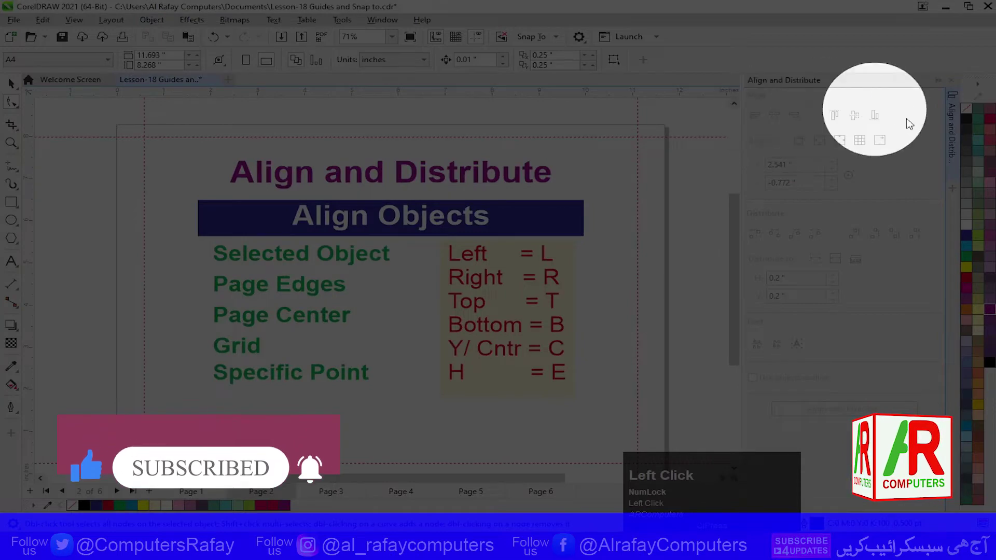
click(938, 82)
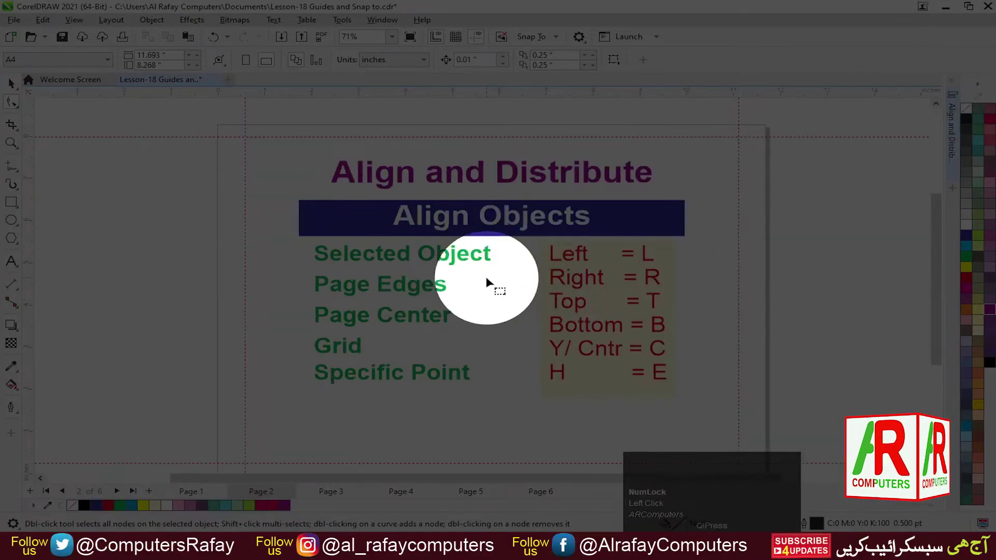
key(F10)
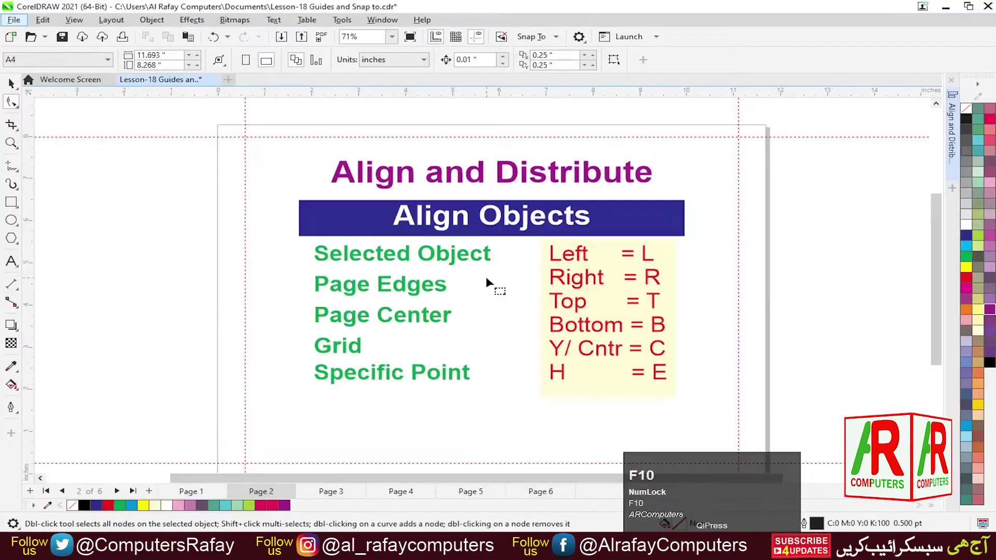
click(10, 83)
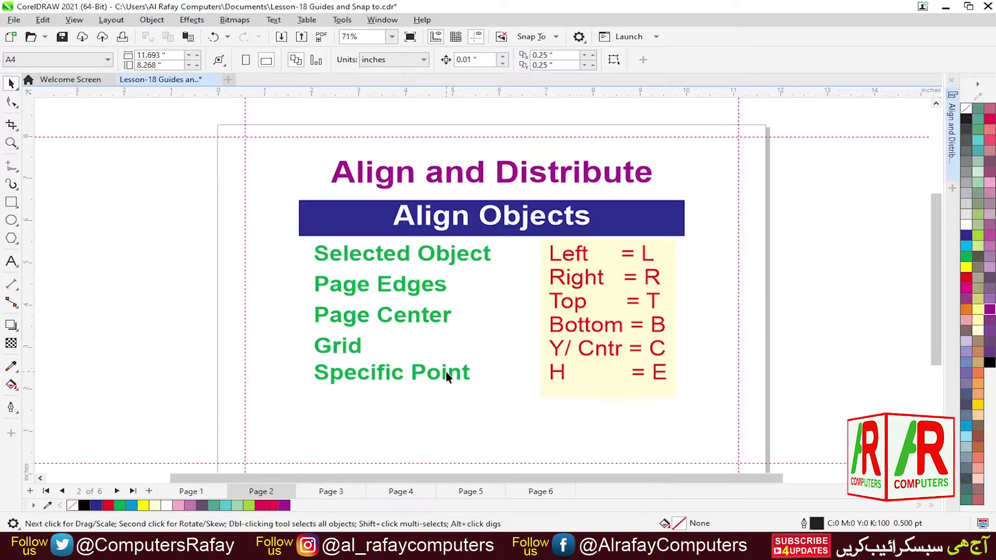
- On page 4, align the green square to the horizontal line by top edge, by bottom edge, and finally by horizontal centers
click(408, 492)
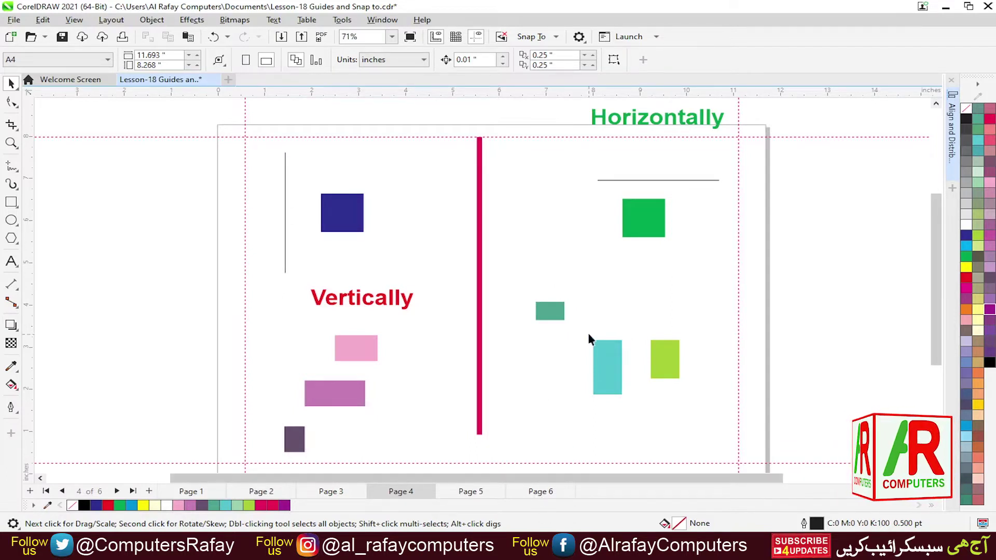
click(623, 211)
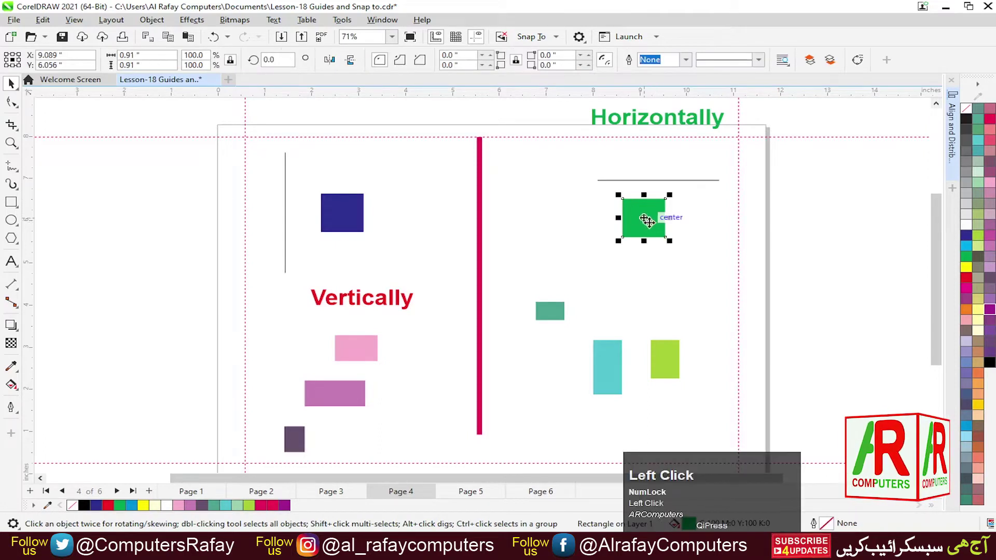
shift+click(630, 180)
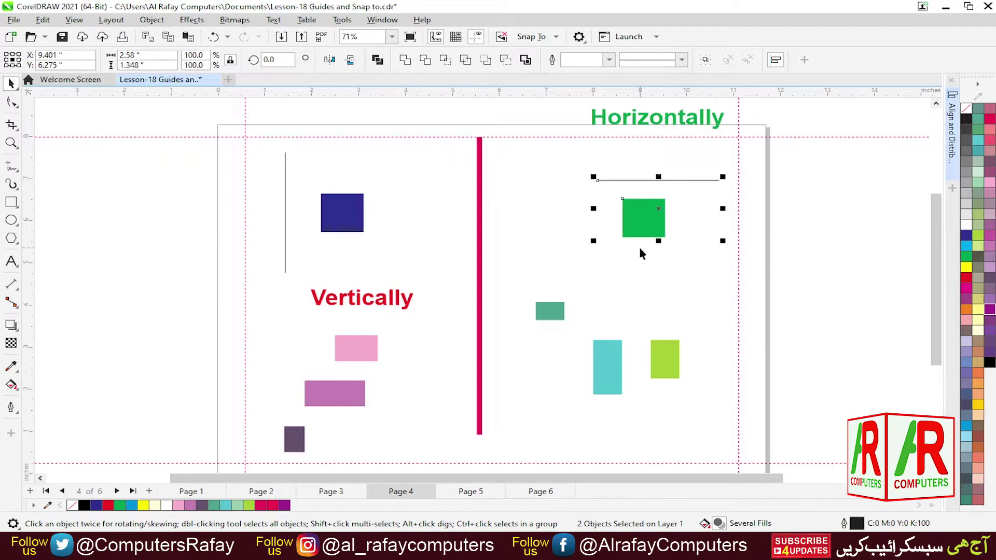
key(t)
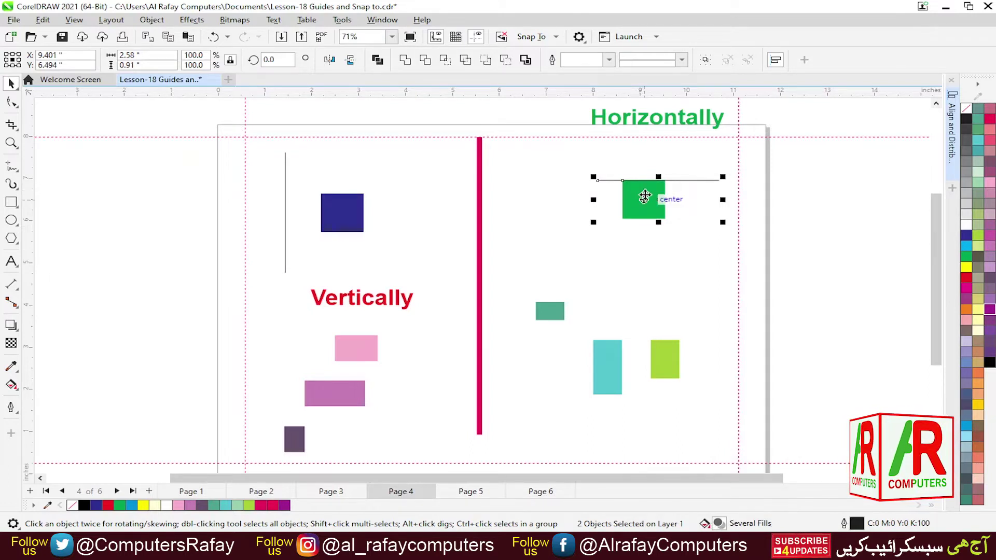
key(b)
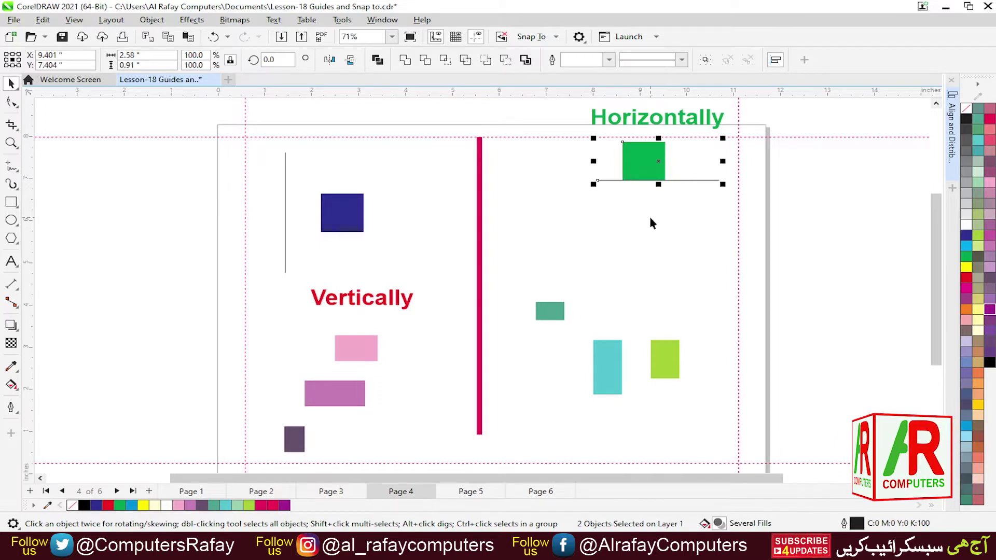
key(e)
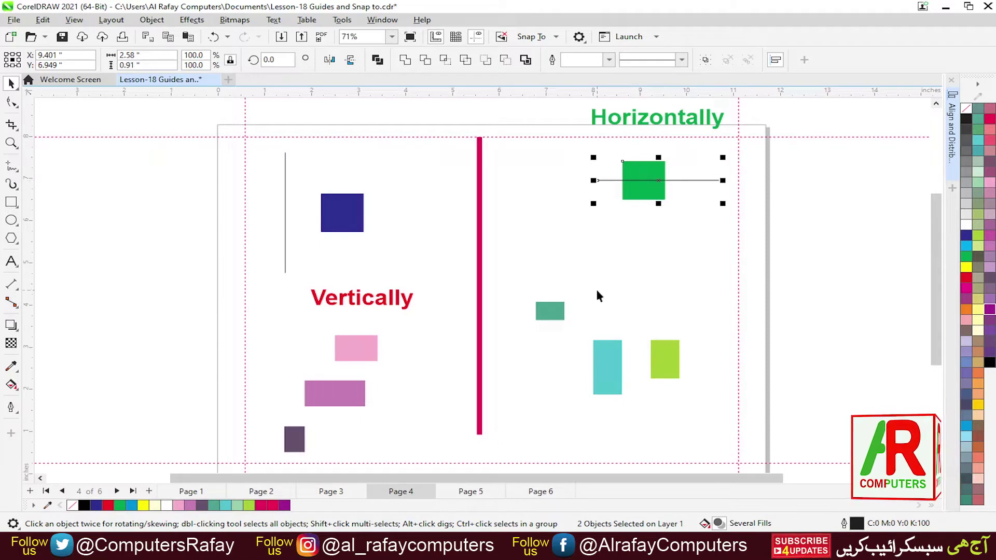
- Align the three rectangles below the green square by their tops, by their bottoms, and finally by their horizontal centers
drag(524, 285, 693, 396)
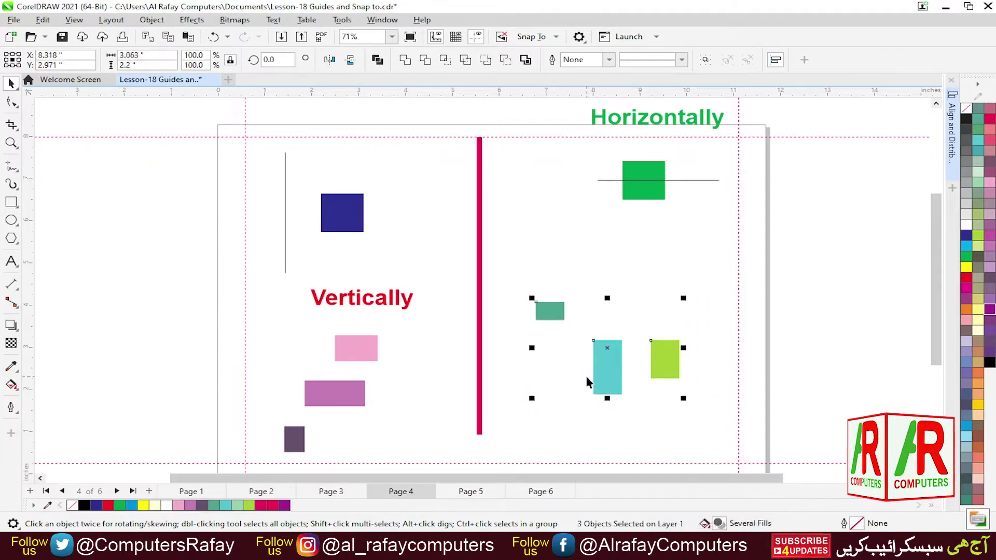
key(t)
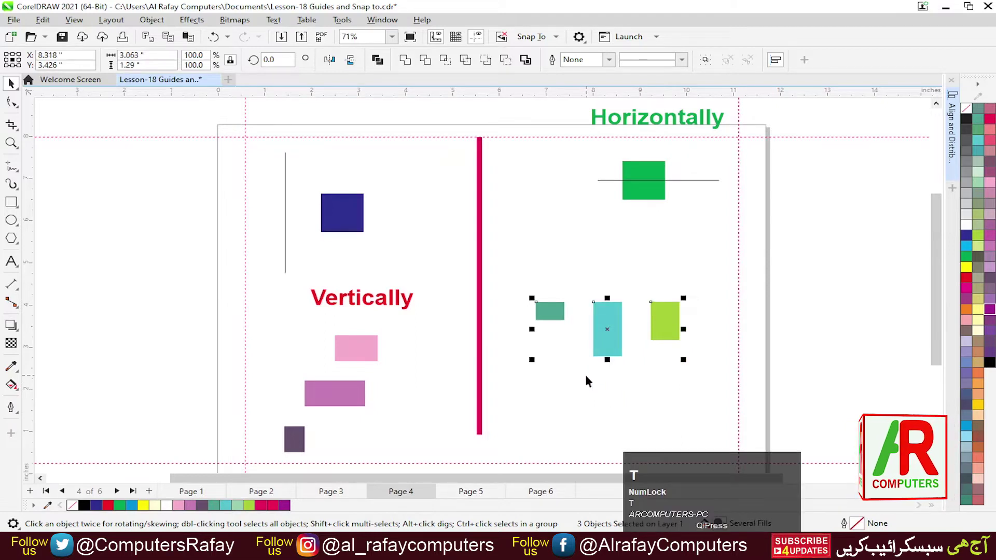
key(b)
key(e)
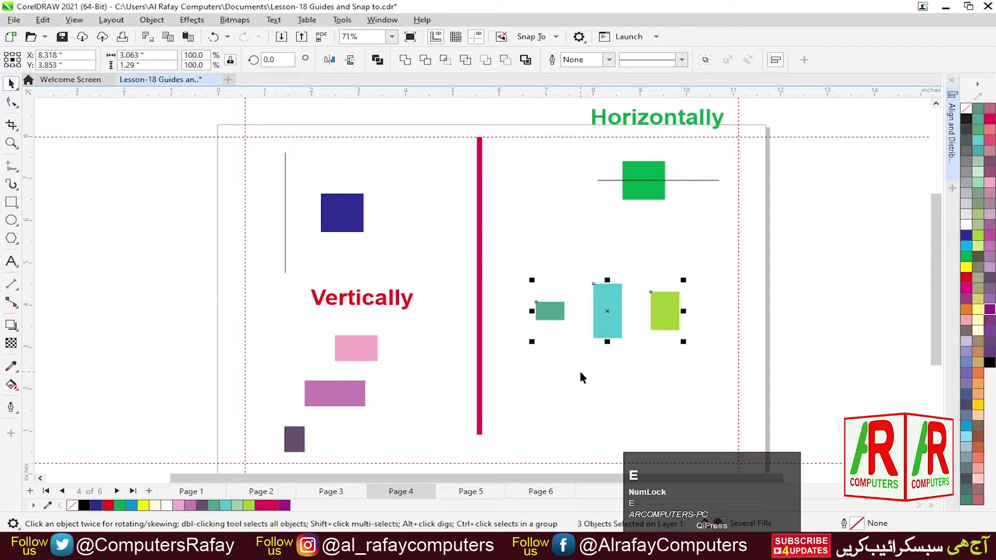
- Align the blue square to the vertical line by left edge, by right edge, and finally by vertical centers
click(342, 213)
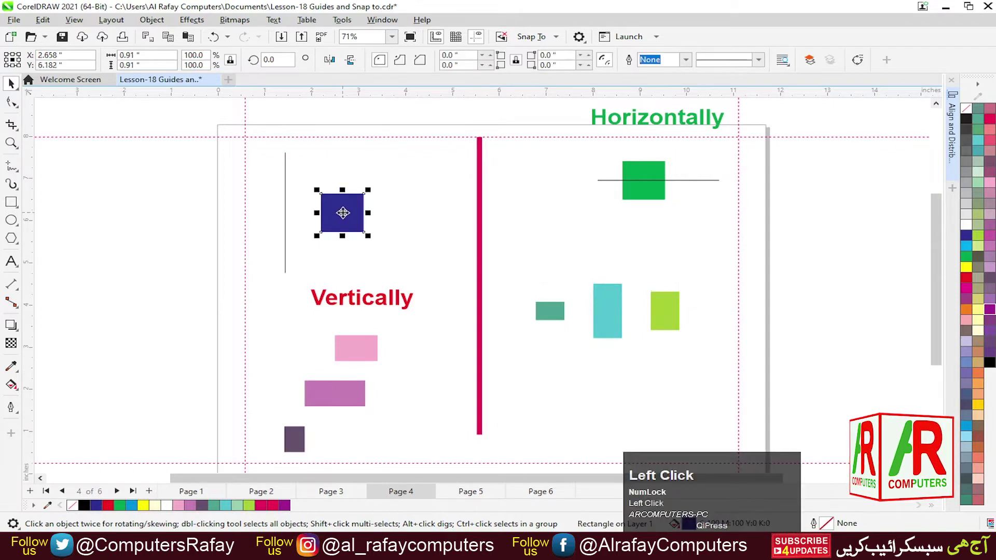
shift+click(284, 213)
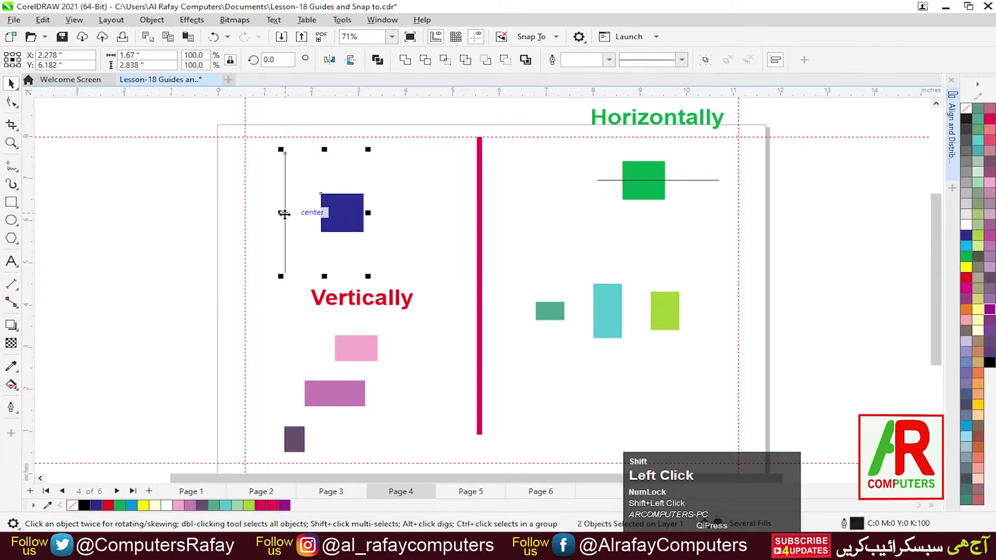
key(l)
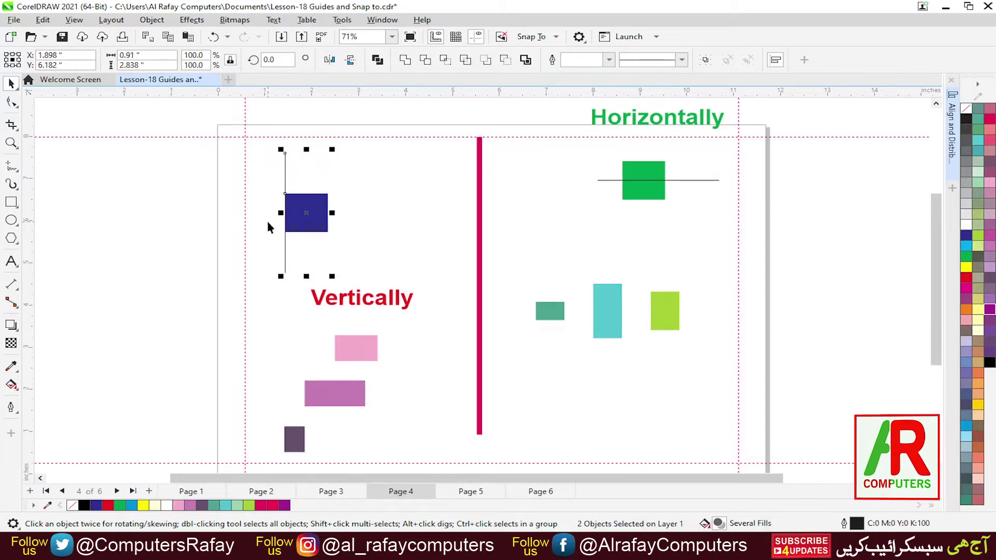
key(r)
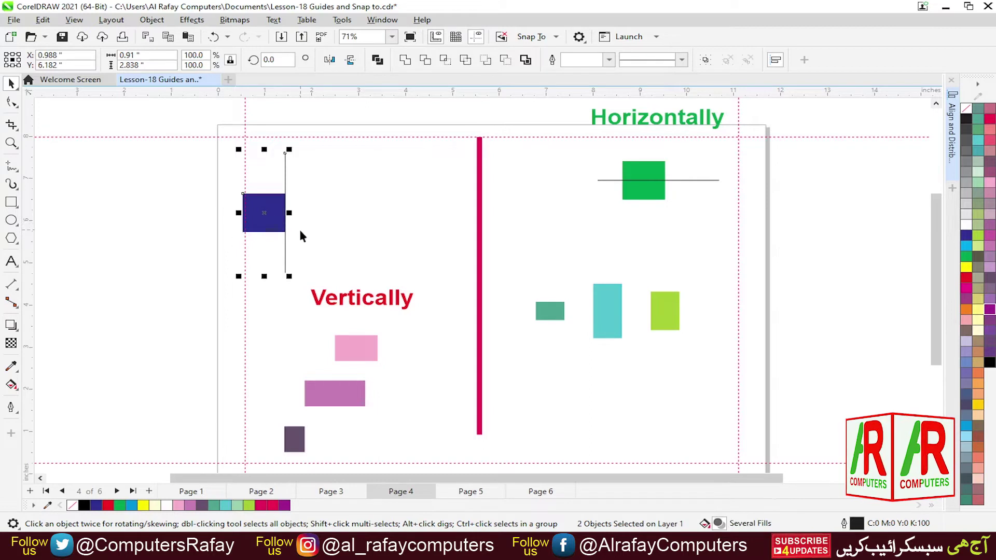
key(c)
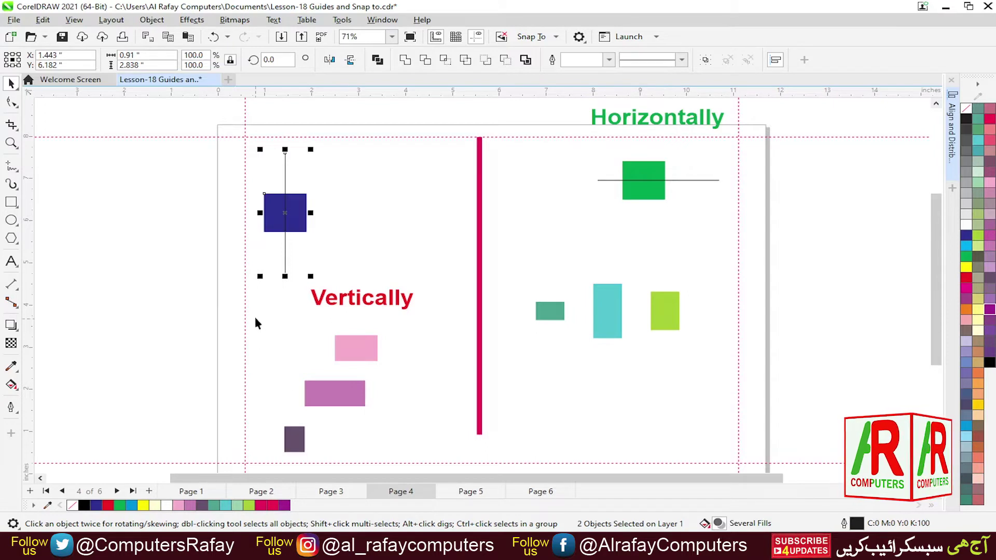
- Align the three pink and purple rectangles under "Vertically" by left edges, by right edges, and finally by vertical centers
drag(256, 313, 388, 463)
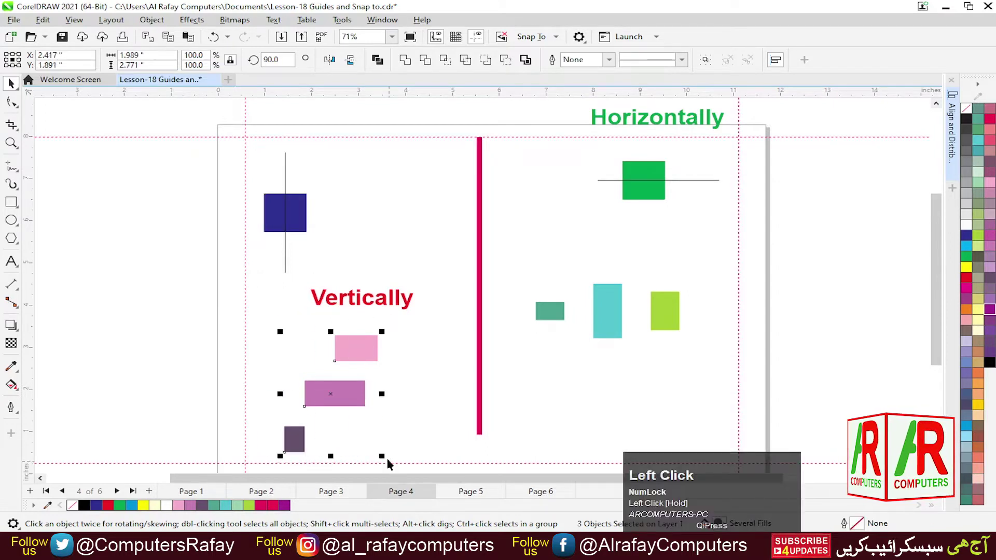
key(l)
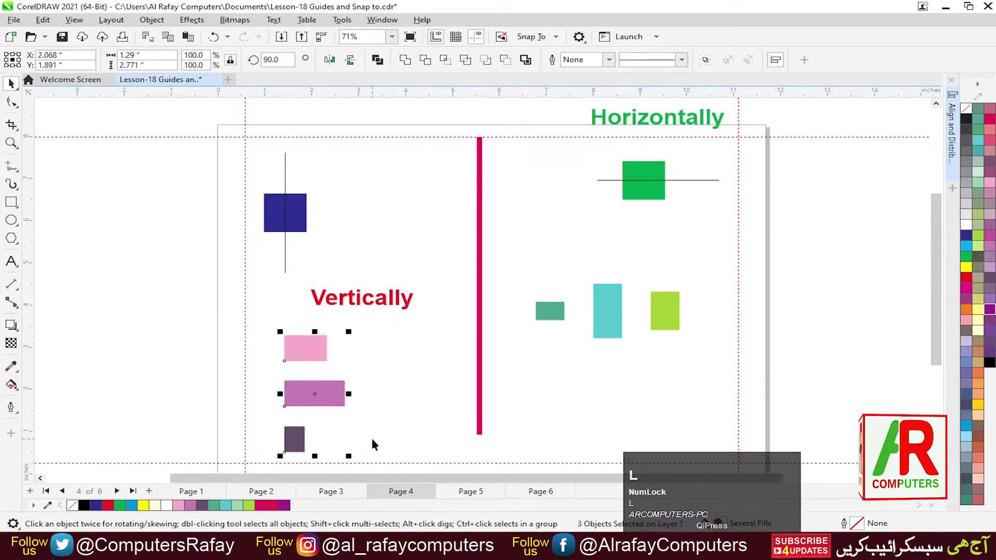
key(r)
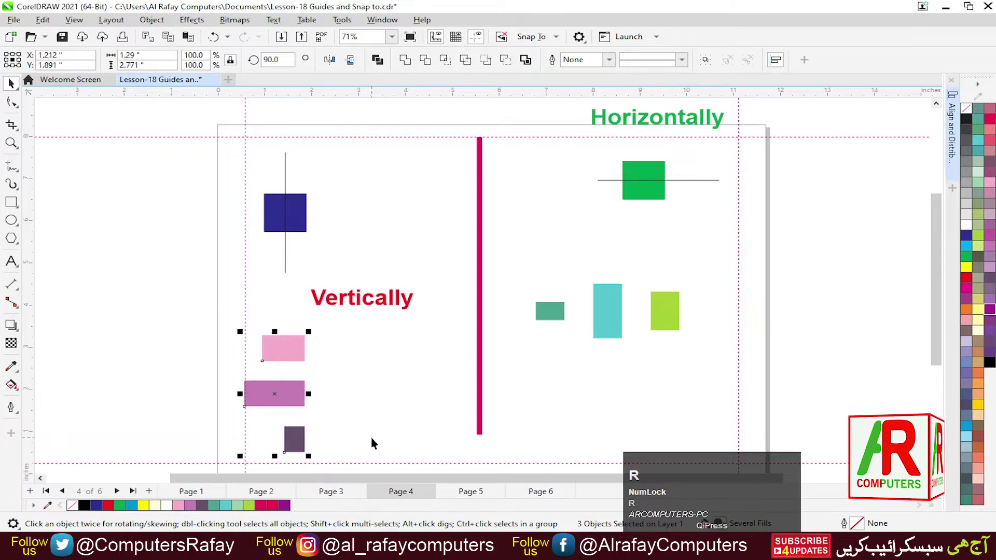
key(c)
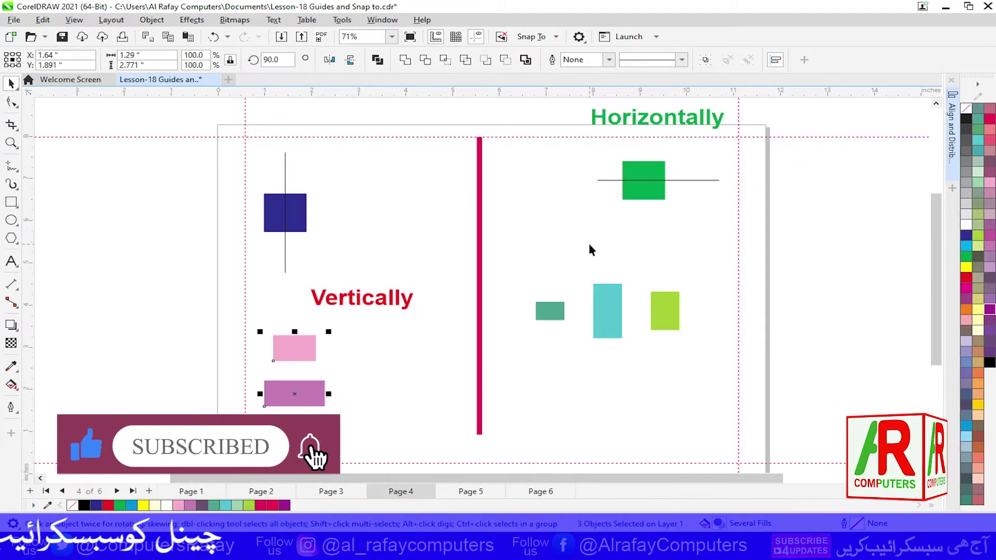
- On page 5, select the six blue squares and bring up the Align and Distribute settings
click(467, 492)
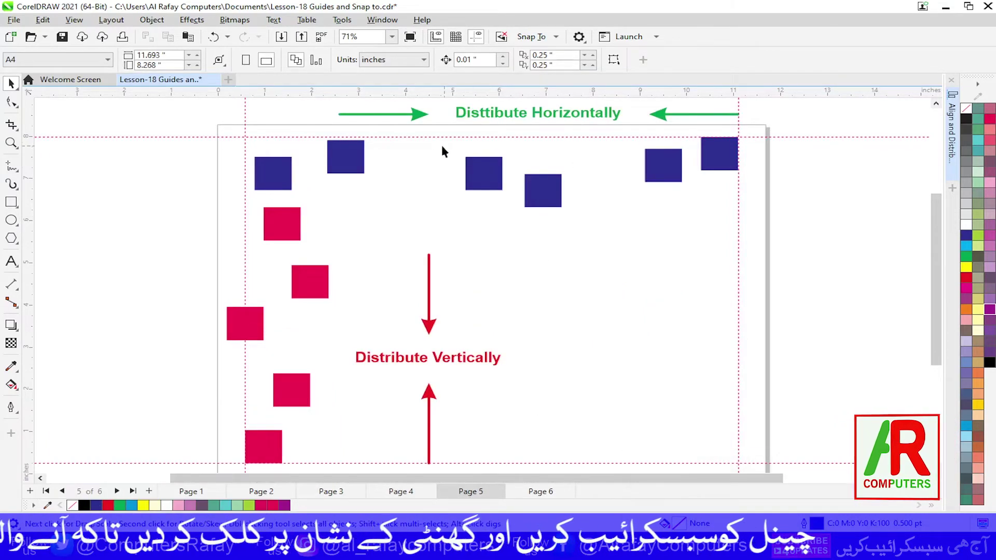
drag(200, 126, 779, 213)
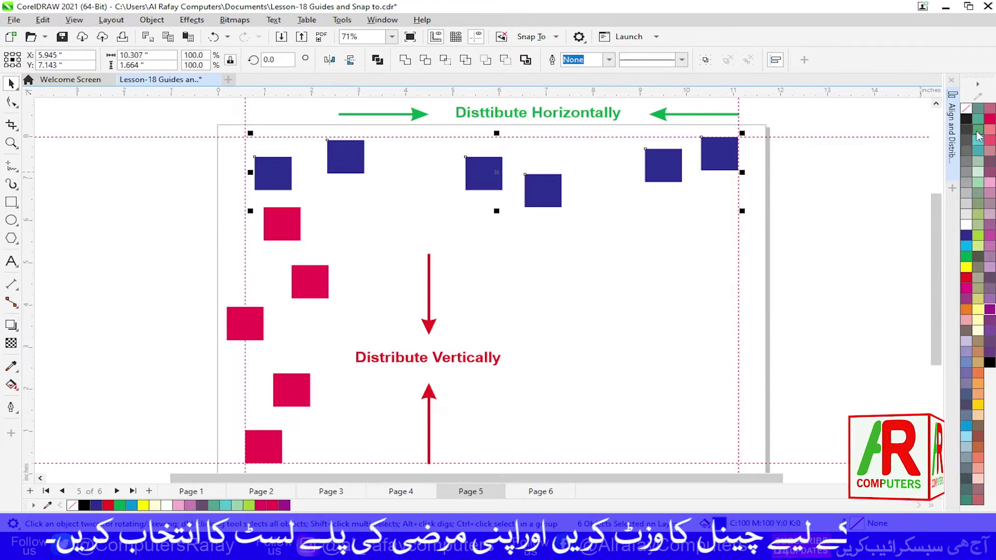
click(952, 134)
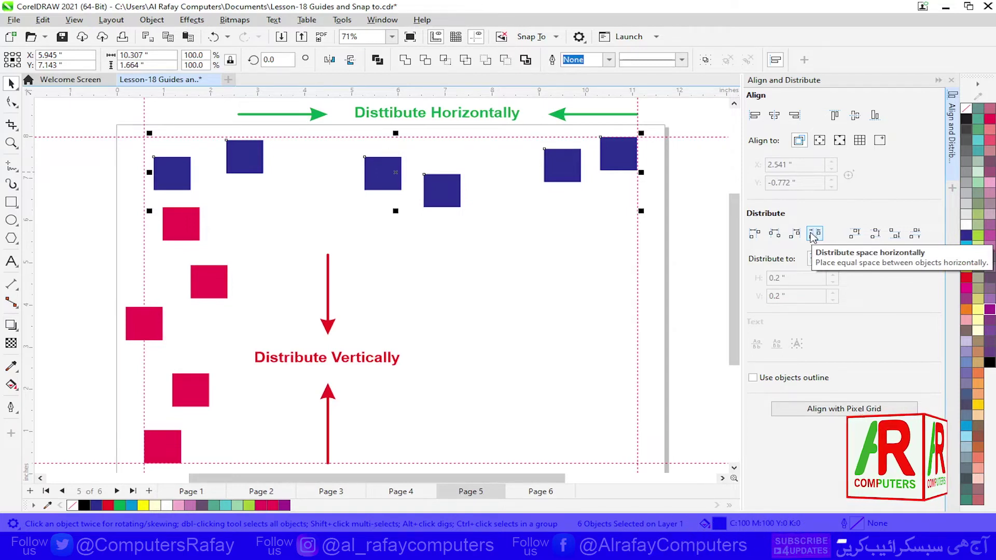
- Try distributing the six blue squares with equal horizontal space and aligning their centers horizontally, and undo both changes
click(814, 234)
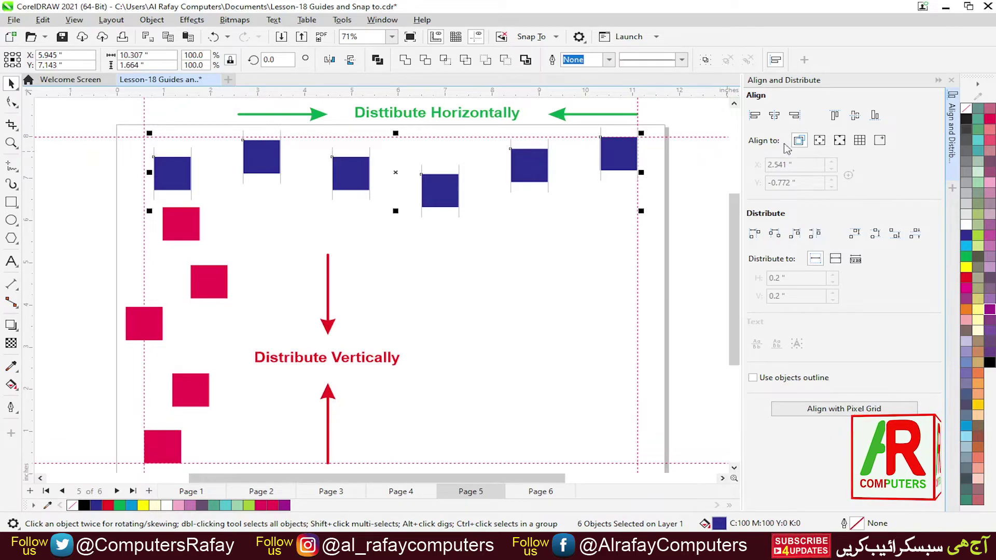
click(855, 116)
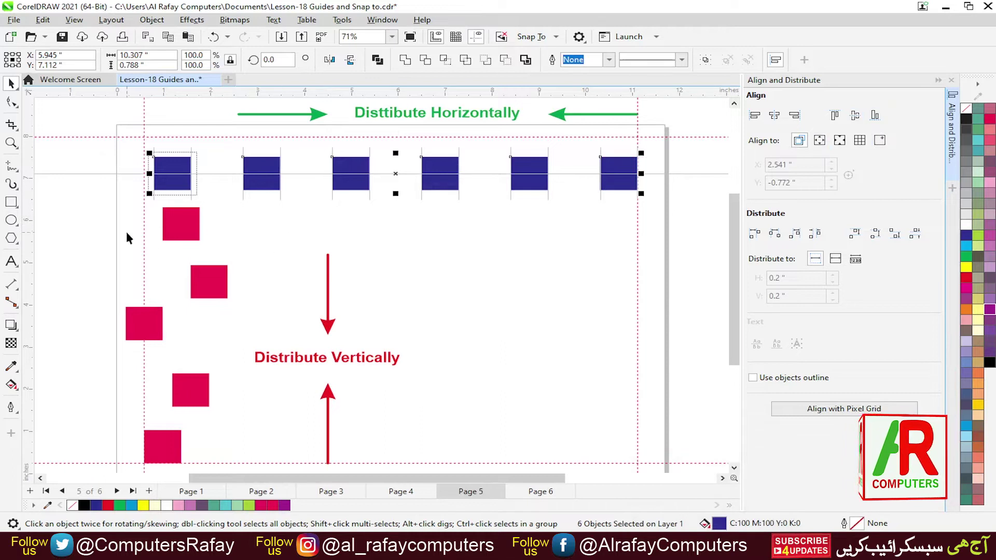
key(ctrl+z)
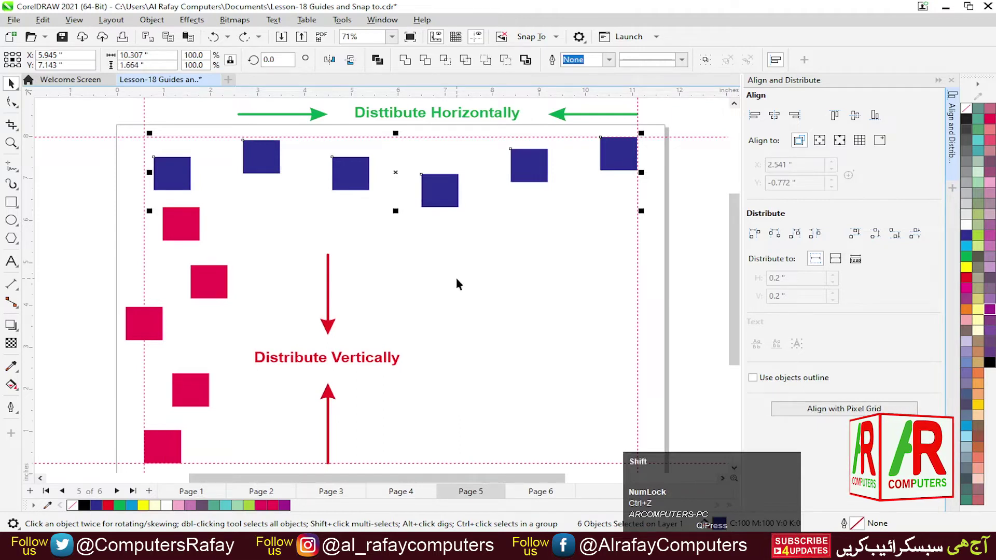
key(ctrl+z)
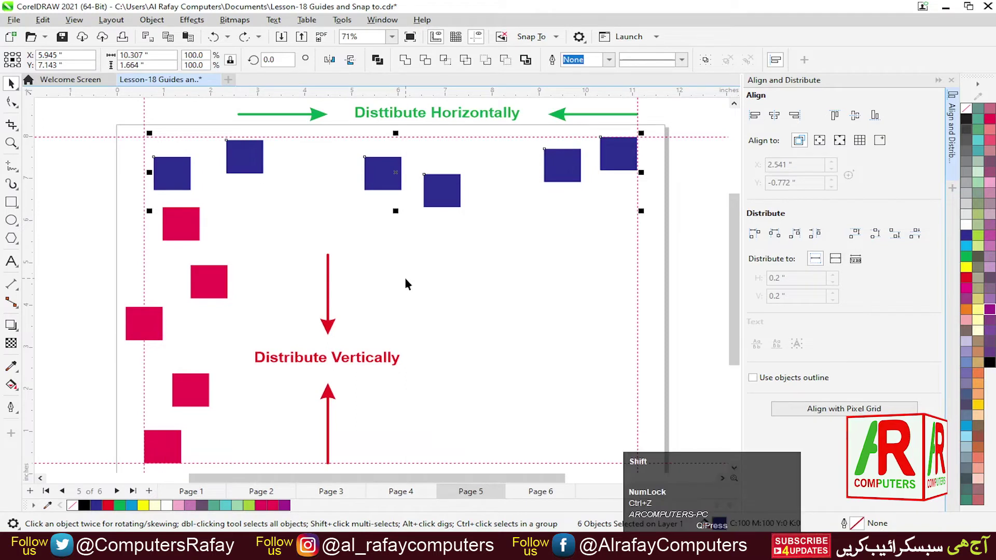
- Distribute the six selected blue squares so that the horizontal space between them is equal
key(shift+e)
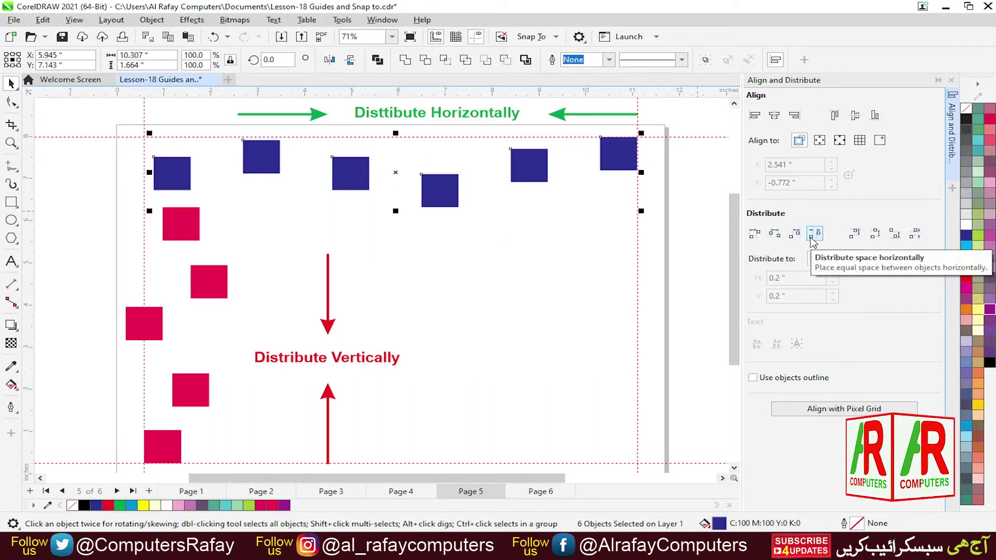
- Align the six blue squares to one another along their horizontal centers and move the row up towards the upper guideline
key(e)
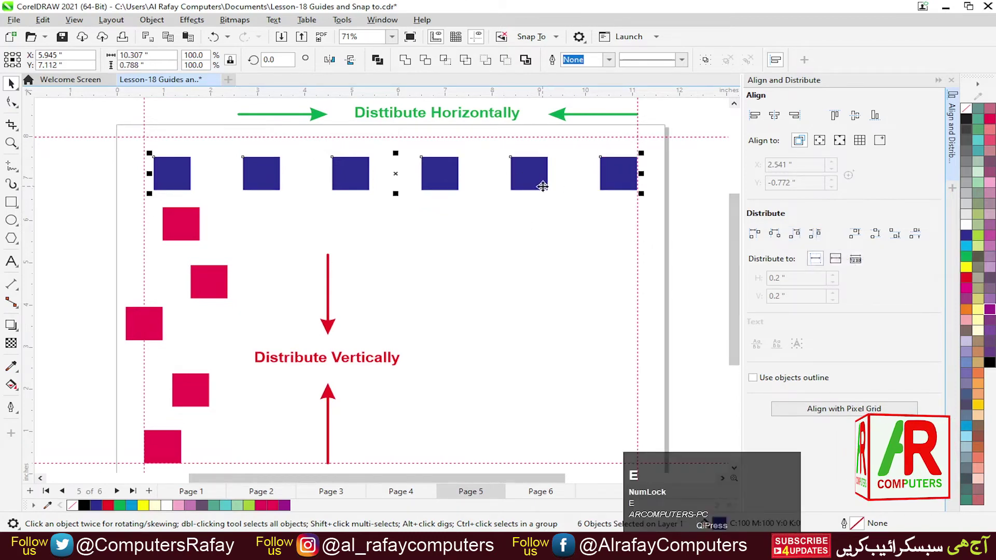
drag(531, 182, 529, 165)
- Select the five crimson squares beside "Distribute Vertically" and align them to one another along their vertical centers
drag(89, 193, 266, 442)
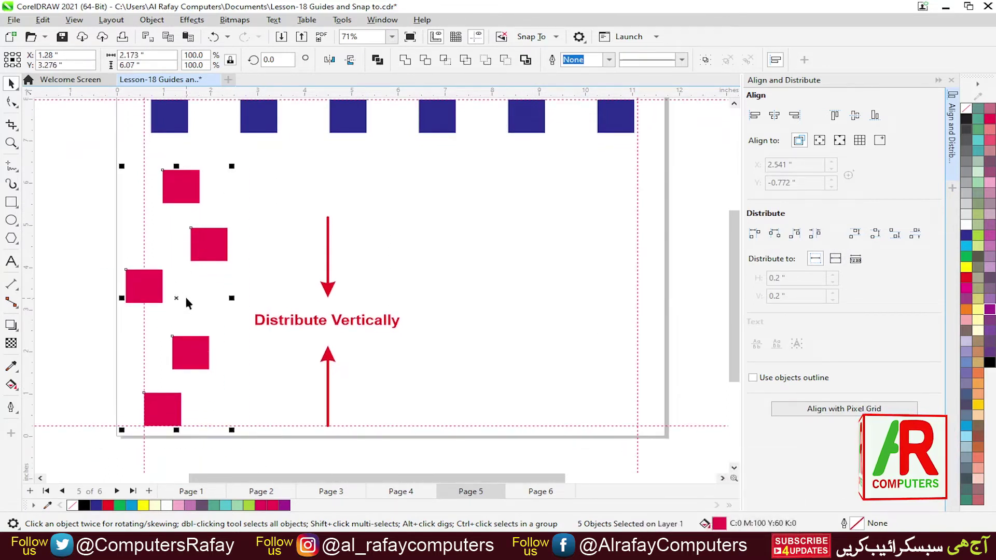
key(c)
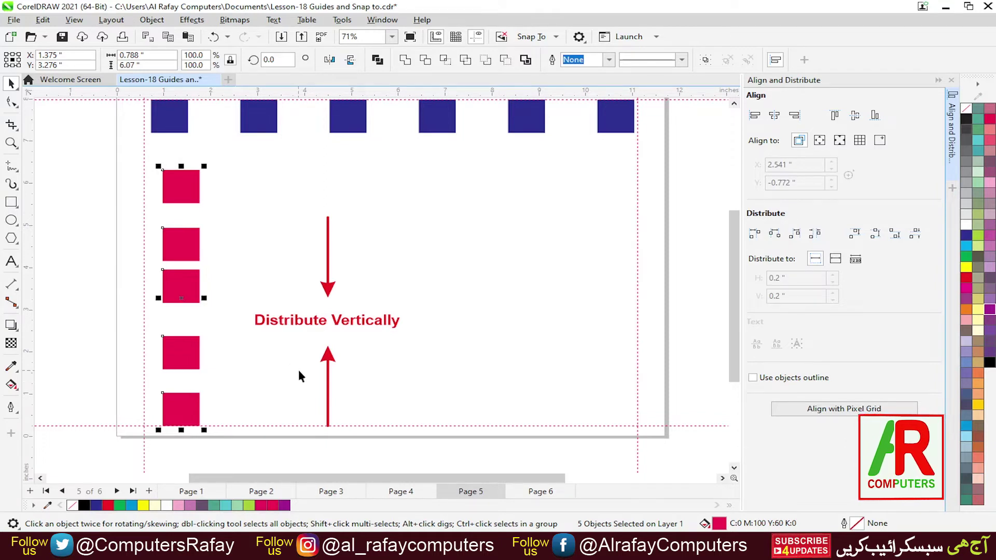
- Distribute the five crimson squares with equal vertical space, undo it, reapply the distribution, and collapse the Align and Distribute settings
key(shift+c)
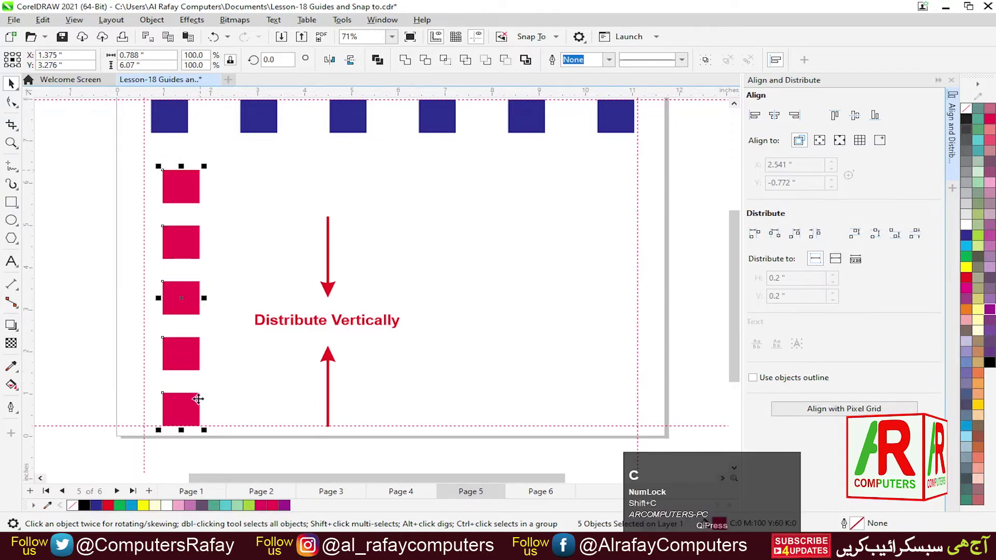
key(ctrl+z)
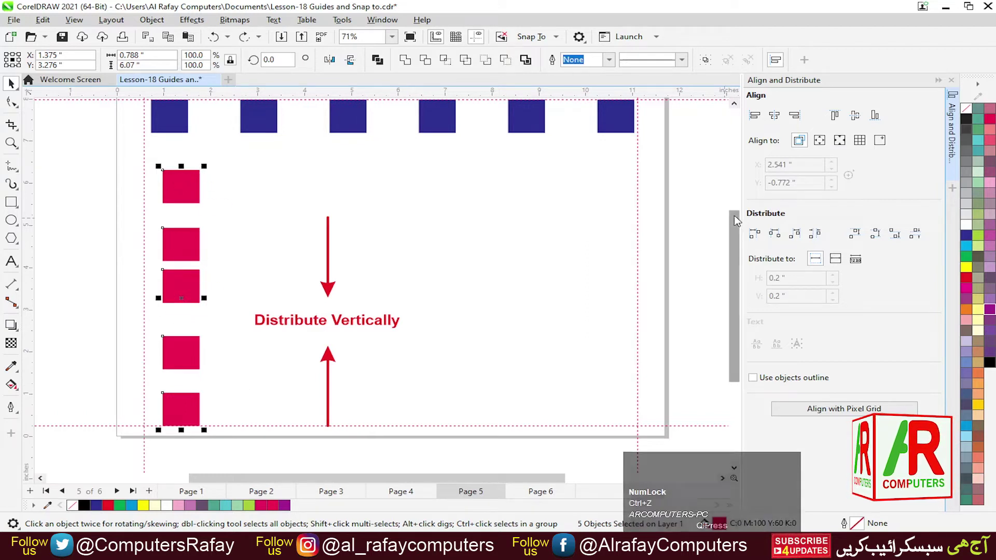
click(915, 237)
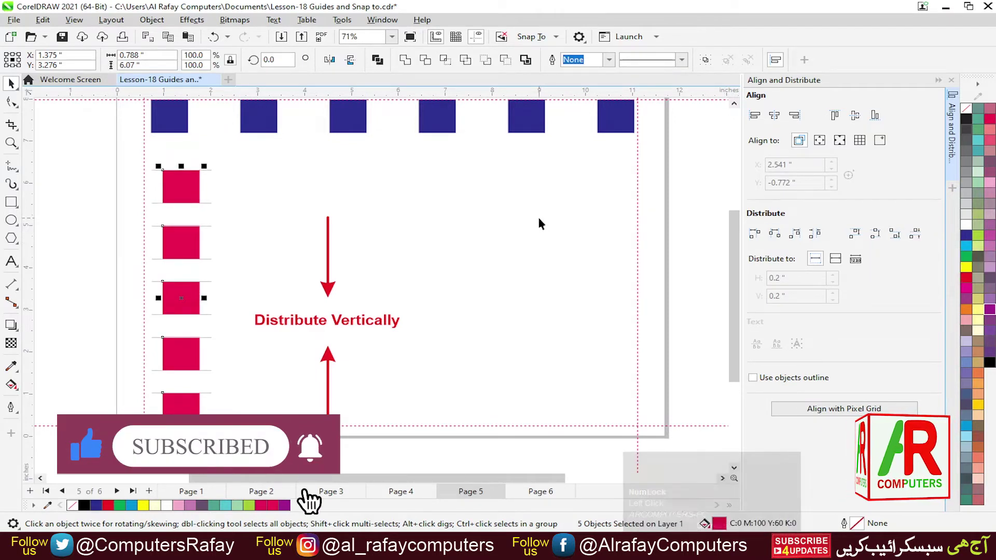
click(938, 80)
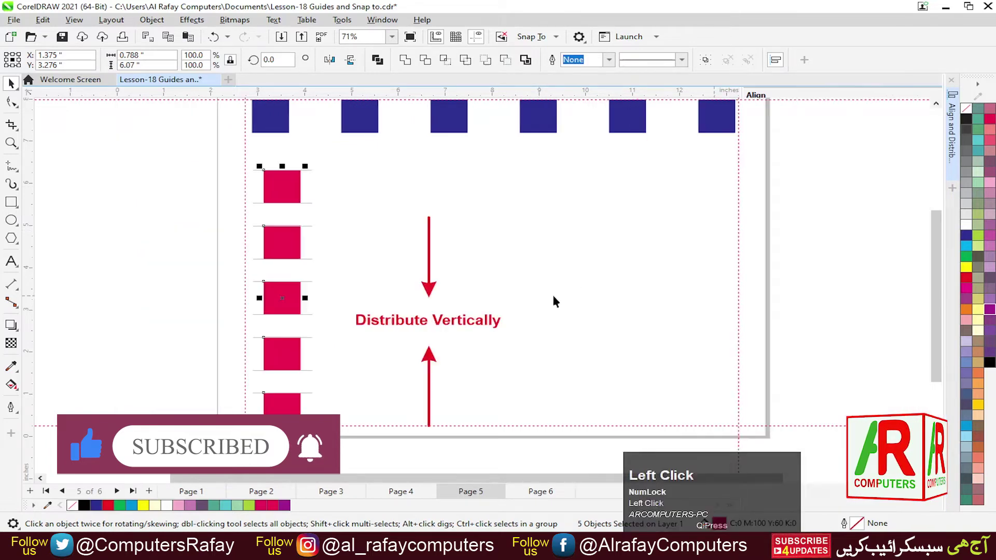
- On page 6, delete all the Niaz Sweets & Bakers labels except the first one at the upper-left page corner
click(536, 496)
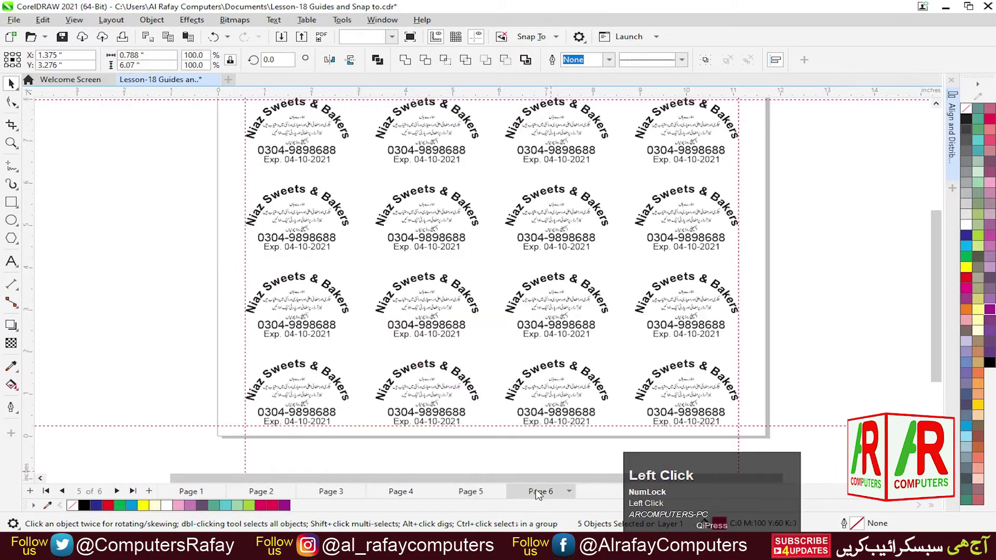
key(F4)
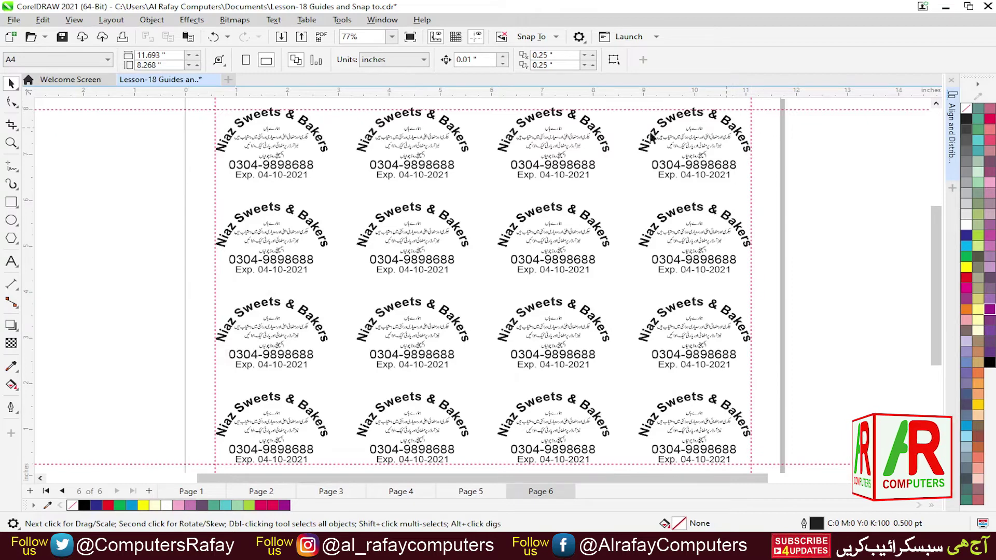
drag(343, 111, 791, 455)
key(Delete)
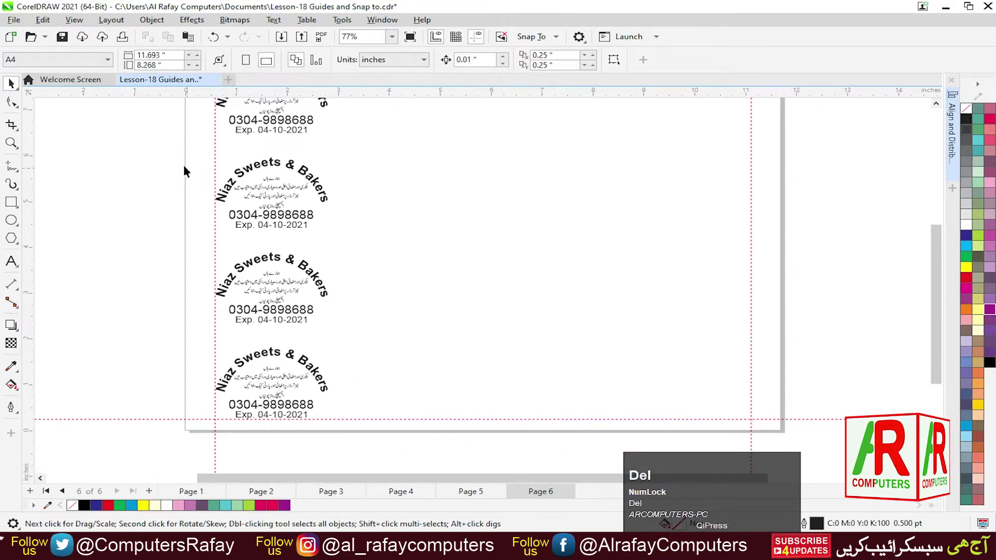
drag(174, 152, 419, 443)
key(Delete)
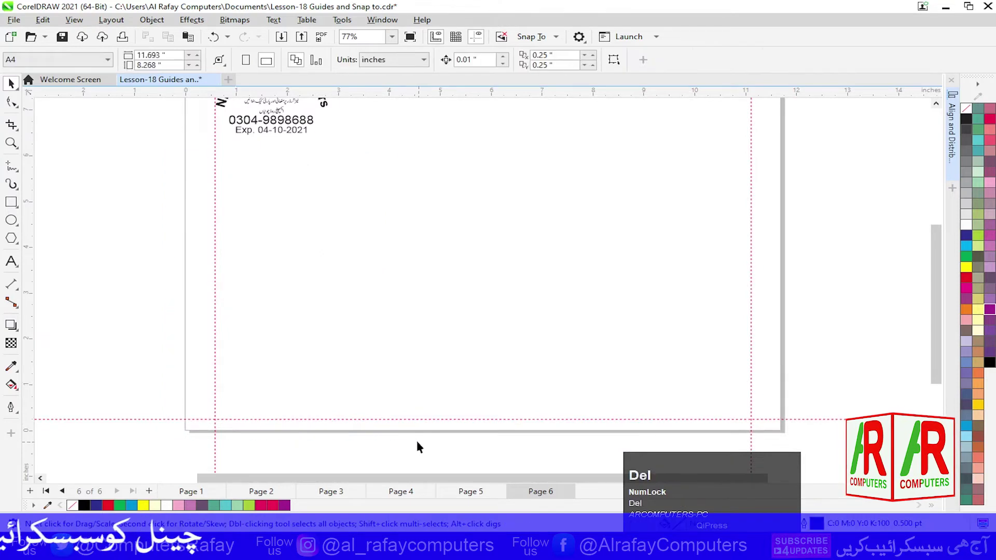
key(F4)
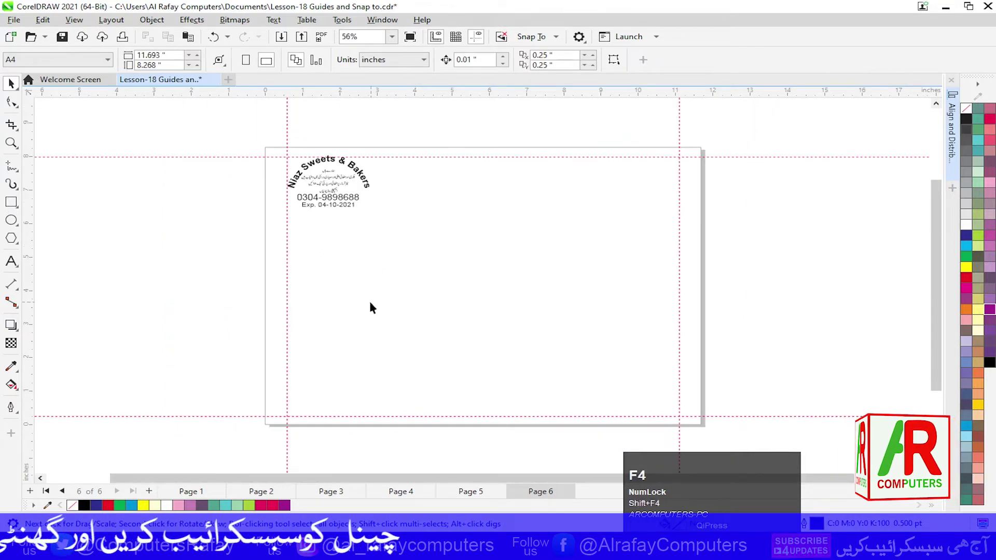
click(362, 296)
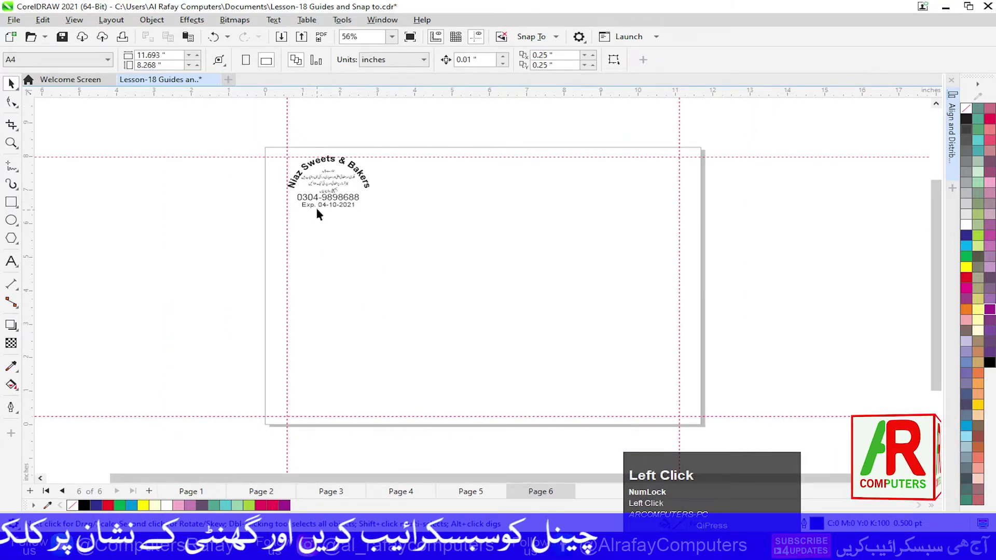
- Copy the remaining label horizontally beside itself and repeat the copy twice to make a row of four
click(305, 166)
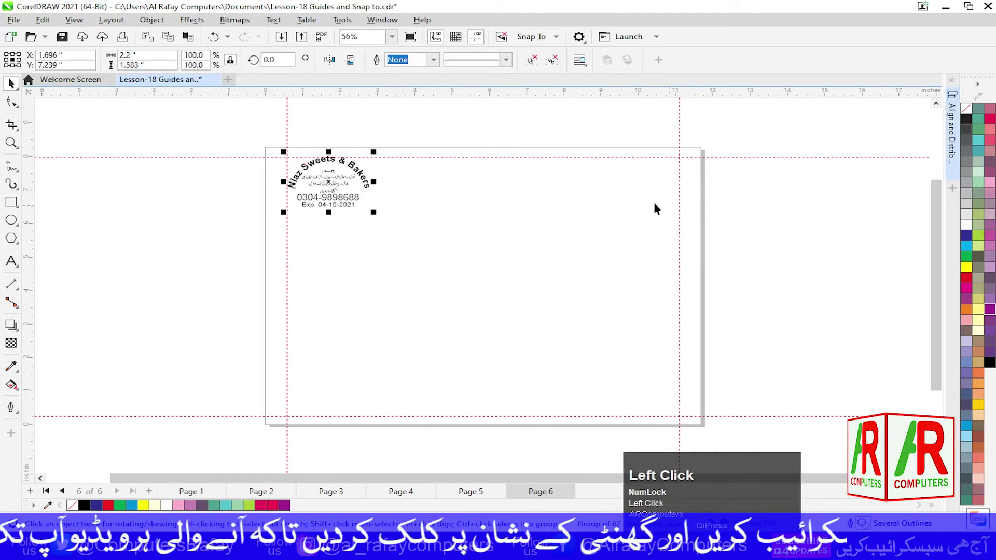
drag(337, 188, 430, 191)
right_click(430, 191)
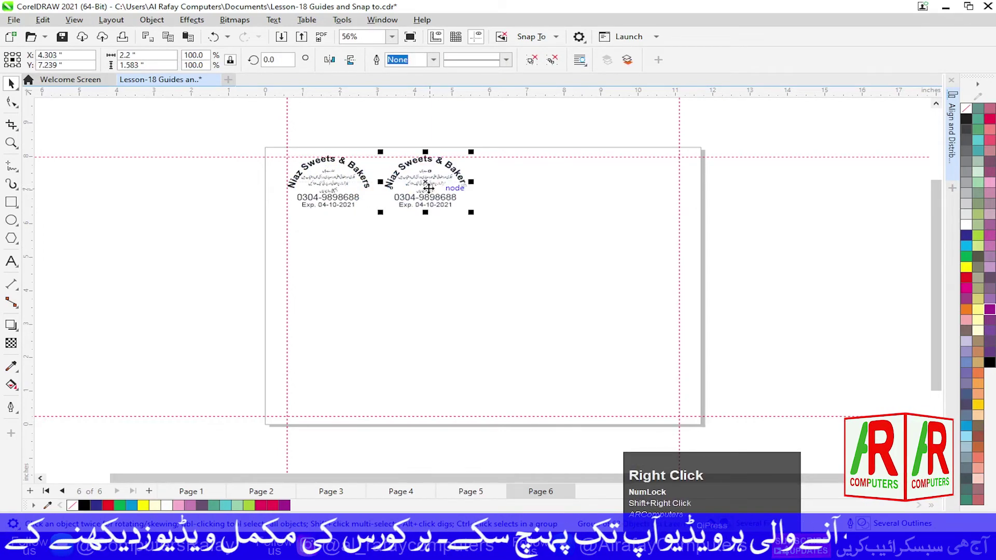
key(ctrl+r)
key(ctrl+r)
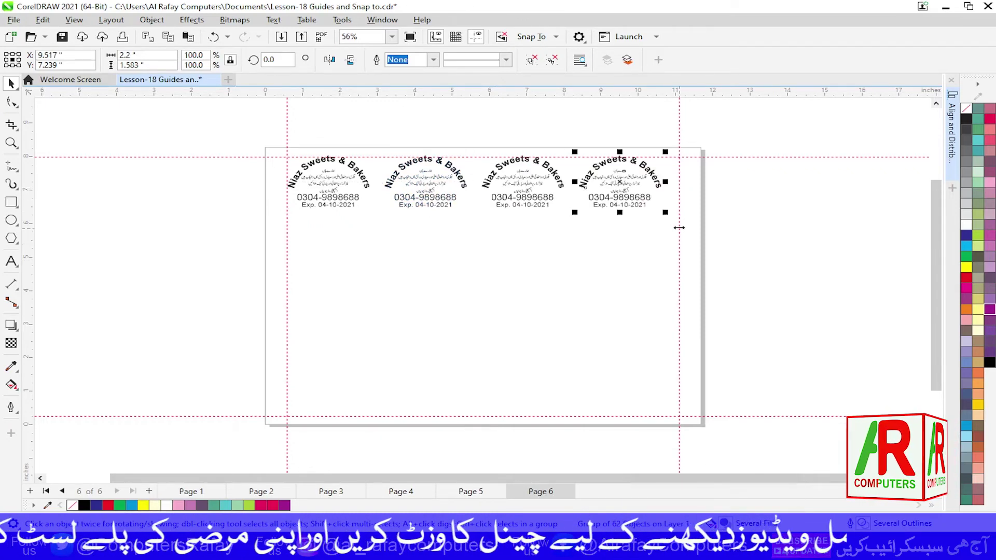
key(Num_Lock)
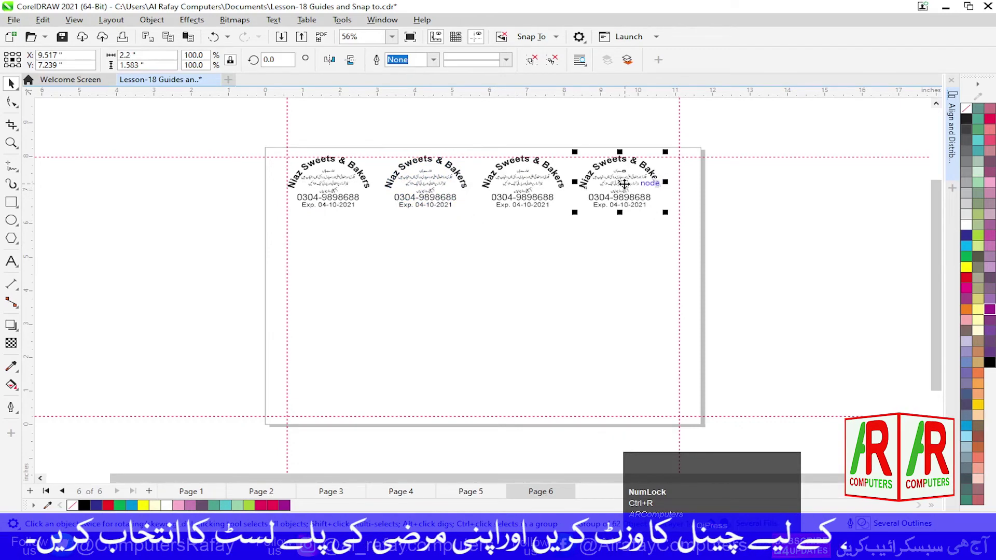
- Move the fourth label against the right guideline and distribute the four labels with equal horizontal space
drag(620, 184, 640, 190)
drag(641, 188, 640, 185)
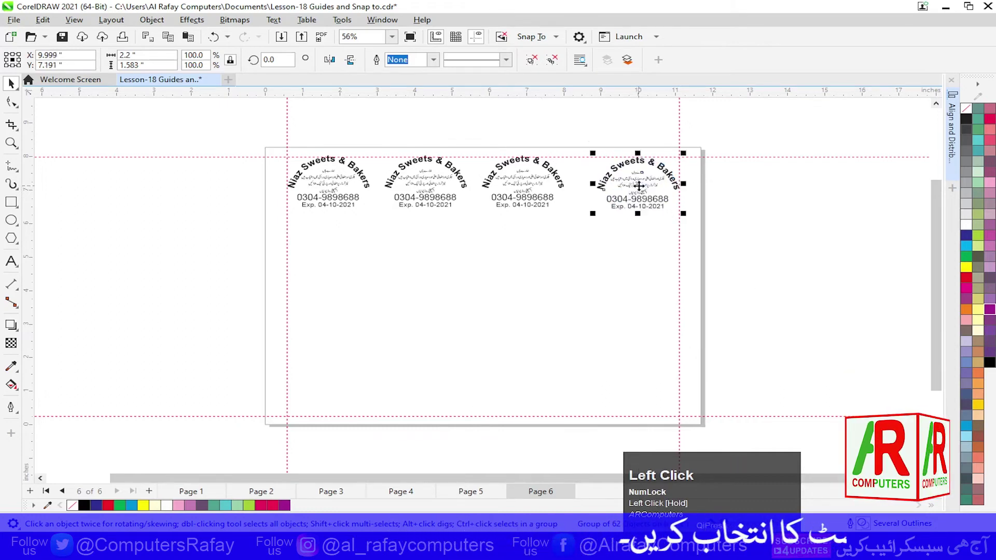
drag(242, 139, 689, 234)
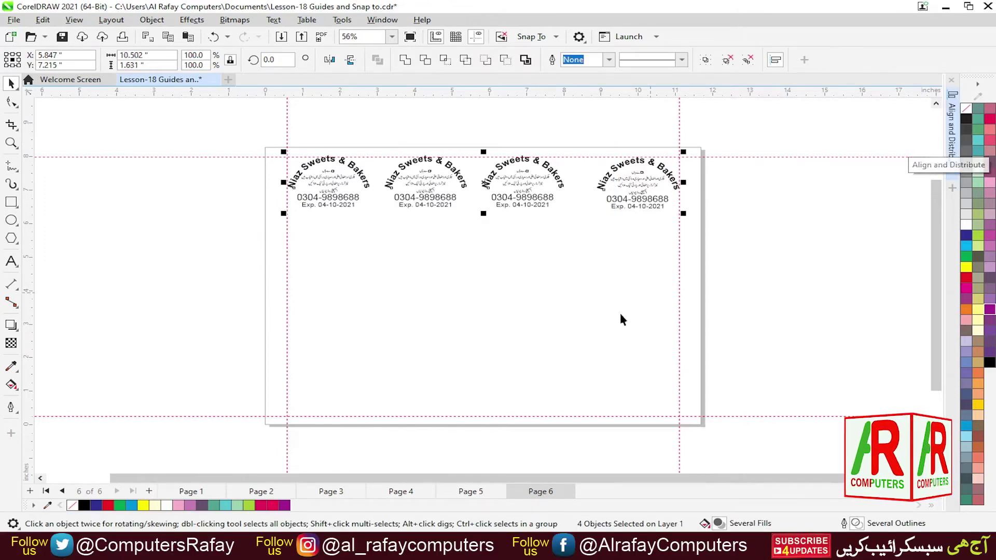
key(shift+e)
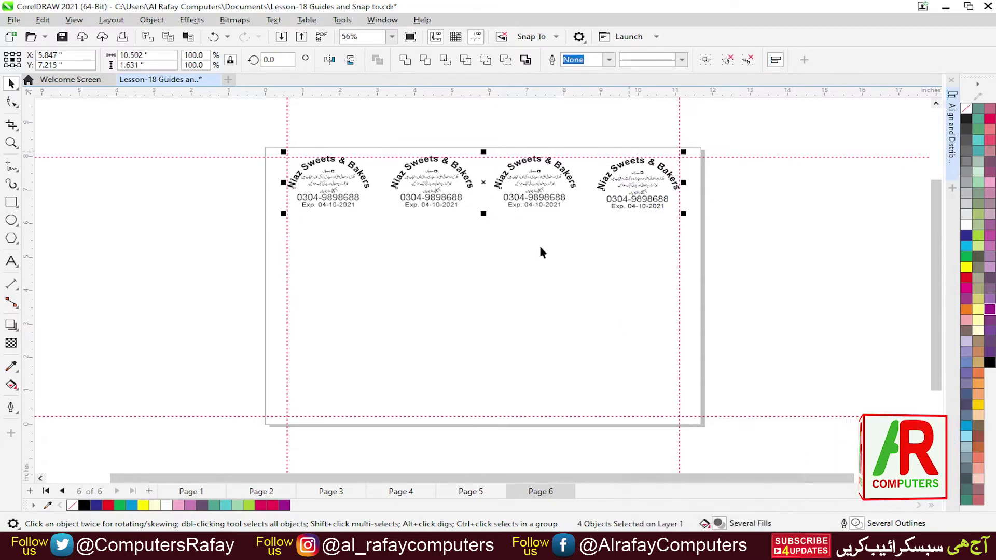
drag(244, 137, 705, 258)
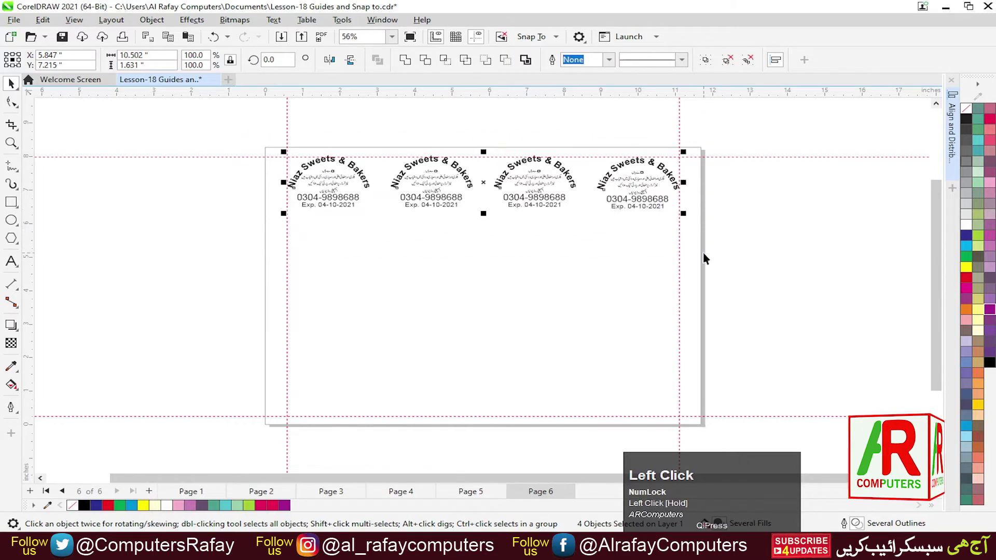
key(ctrl)
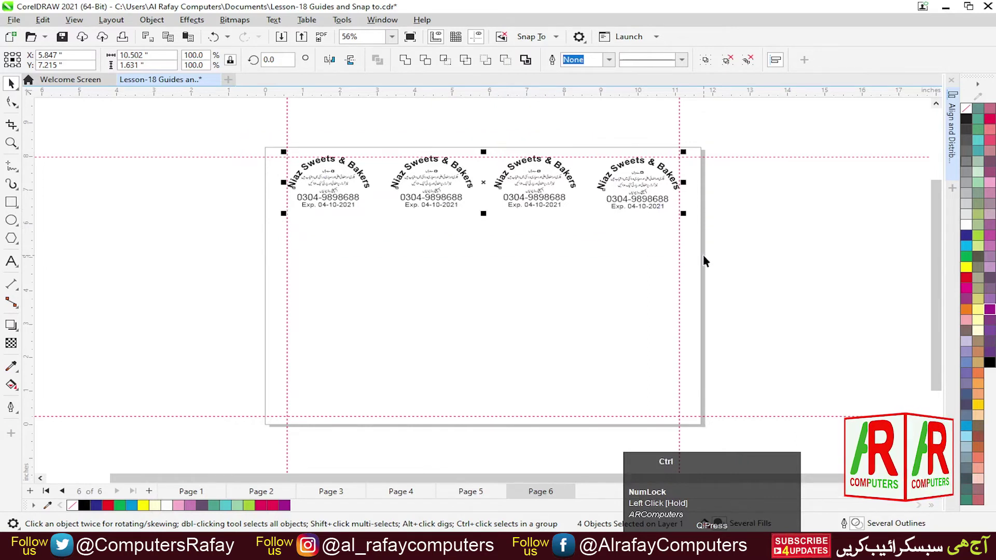
click(498, 267)
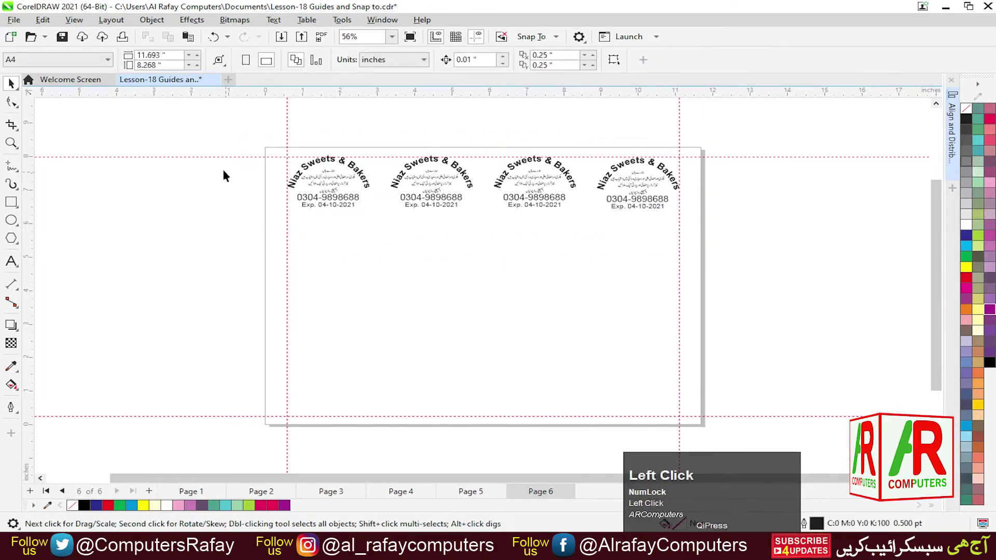
drag(580, 235, 721, 218)
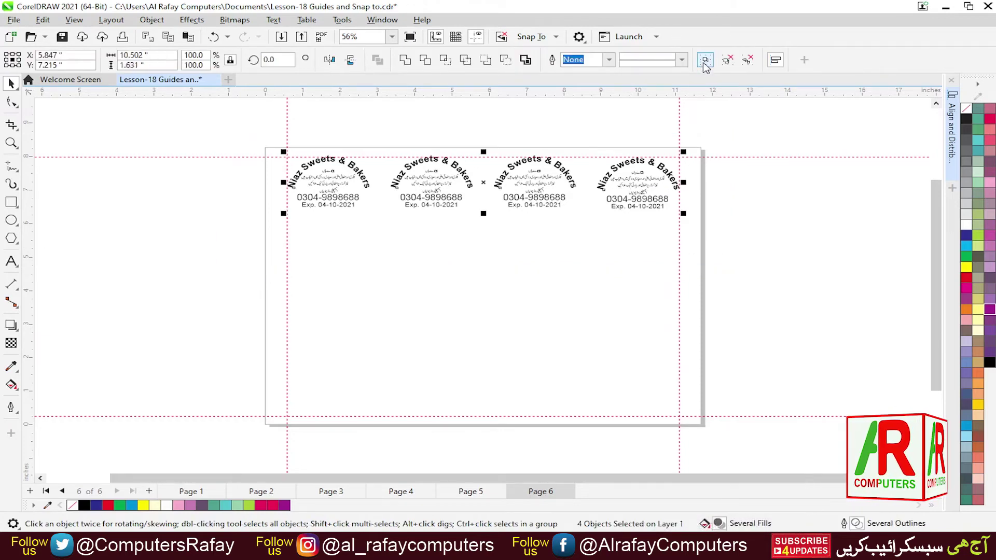
key(F10)
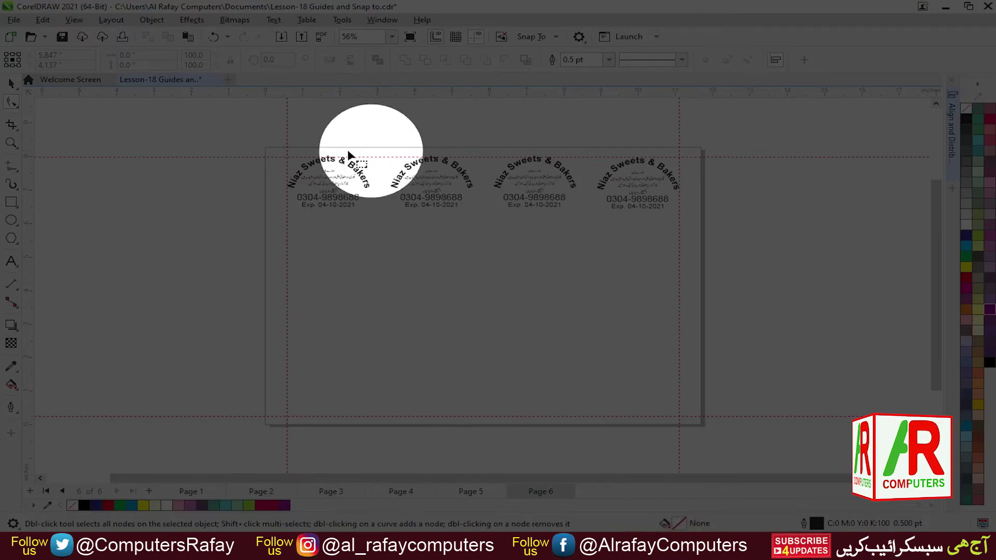
drag(262, 140, 595, 215)
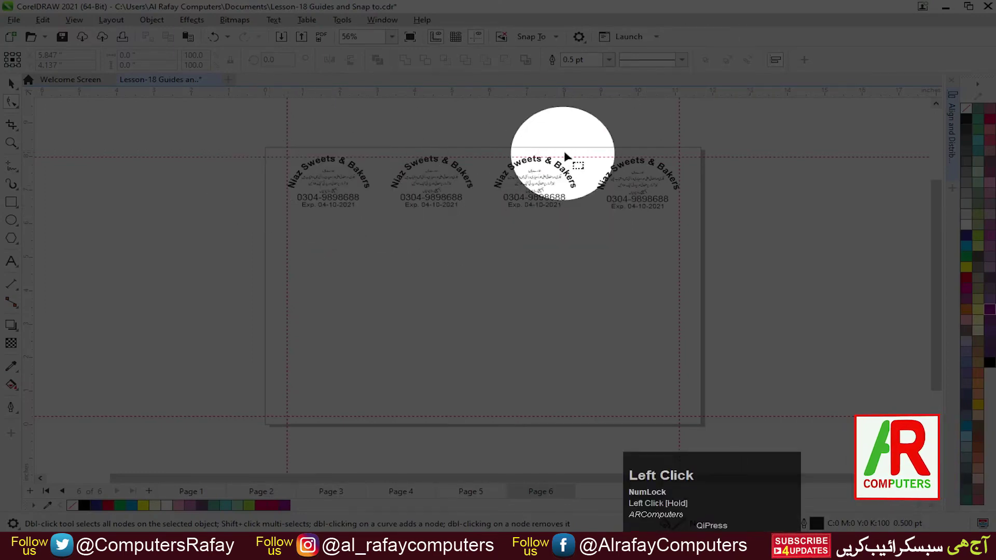
key(F10)
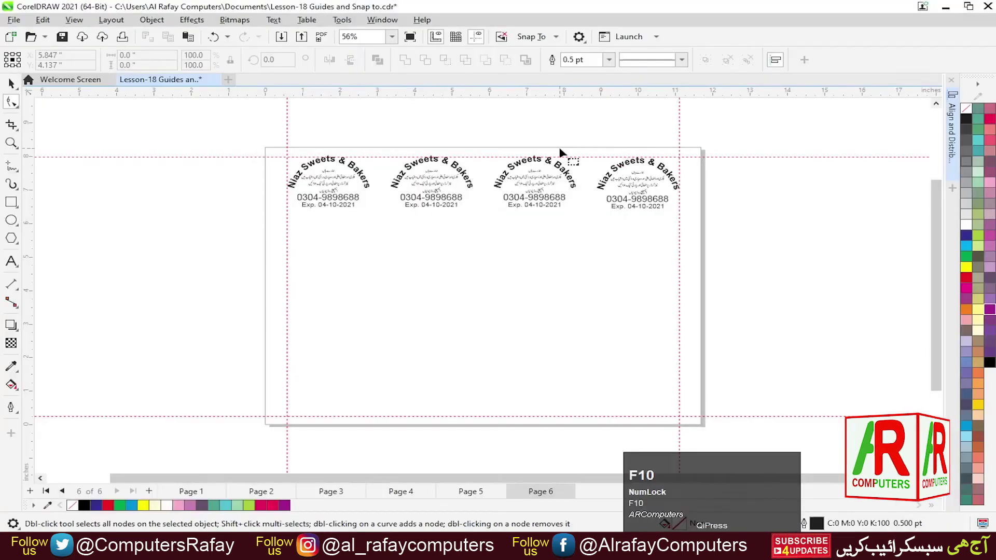
key(space)
- Group the row of four labels and duplicate it straight down three times at equal steps, making four rows
drag(241, 140, 710, 265)
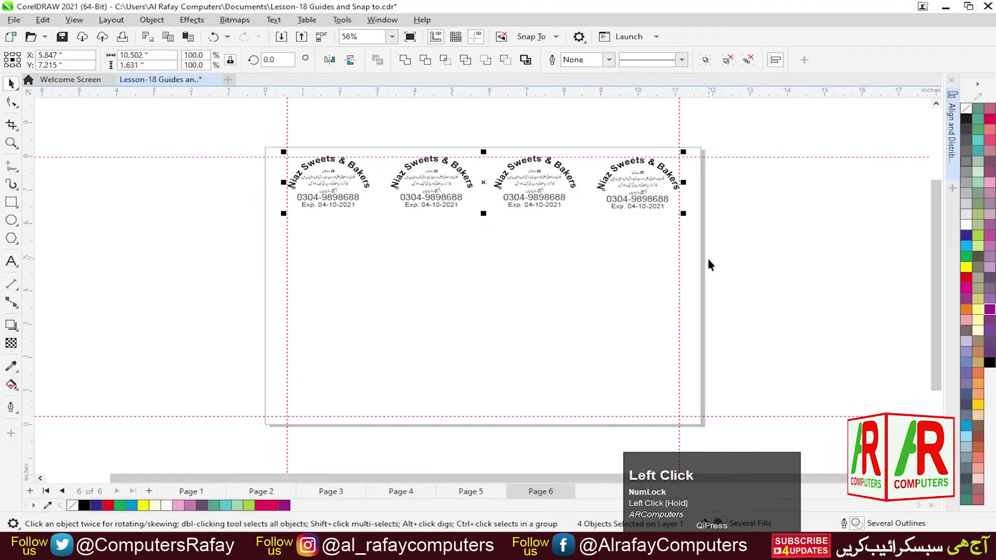
click(705, 60)
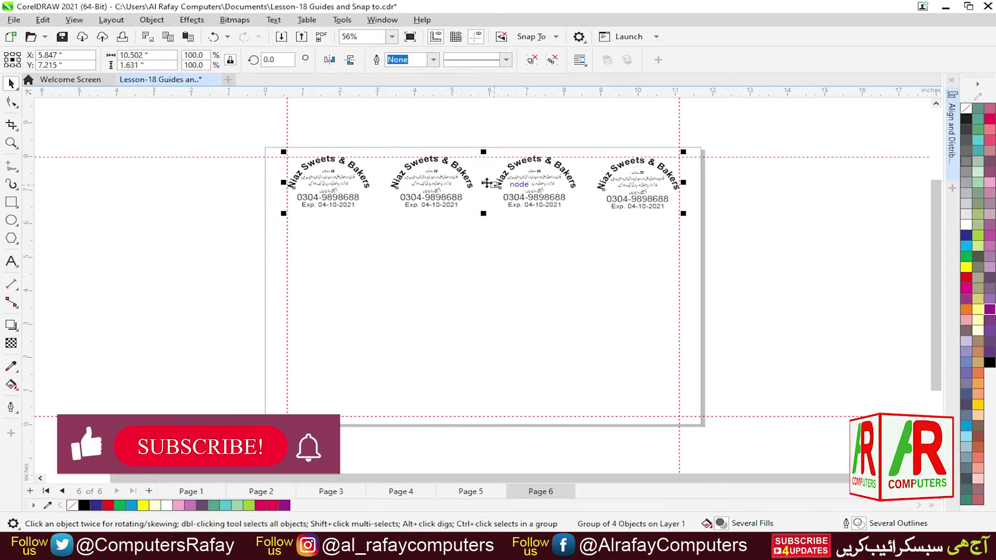
drag(490, 190, 484, 259)
right_click(484, 259)
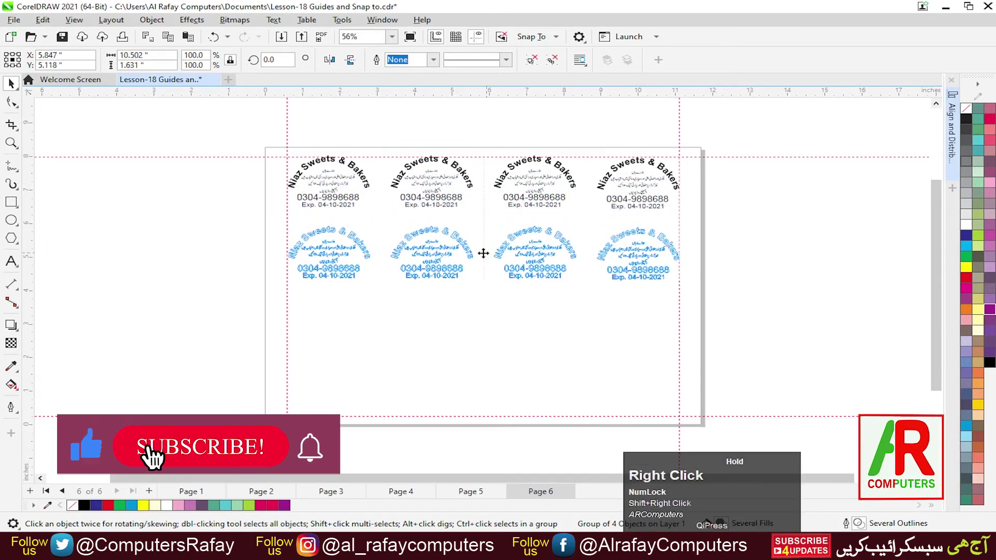
key(ctrl+r)
key(ctrl+r)
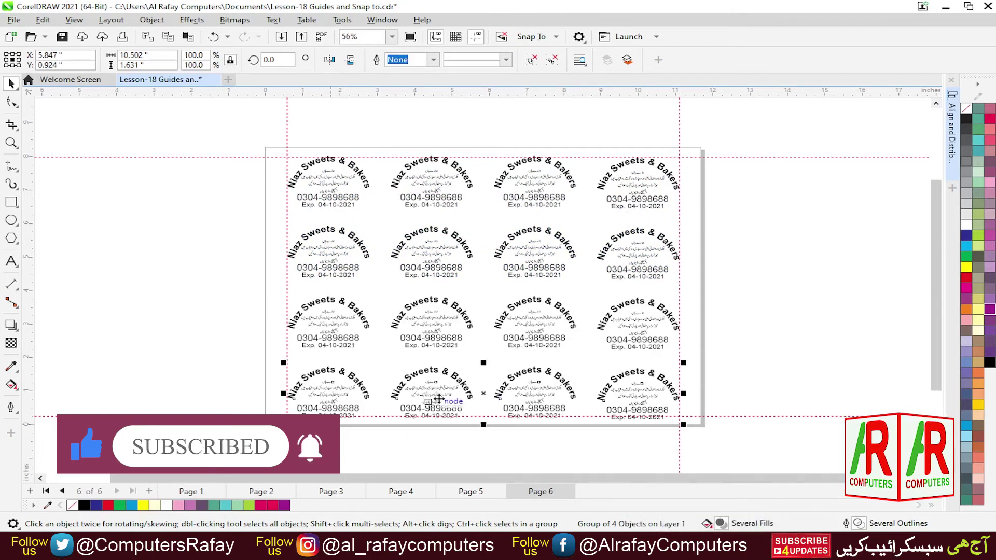
- Move the lowest label row up onto the lower guideline and distribute all four rows with equal vertical space
click(485, 393)
drag(484, 394, 483, 392)
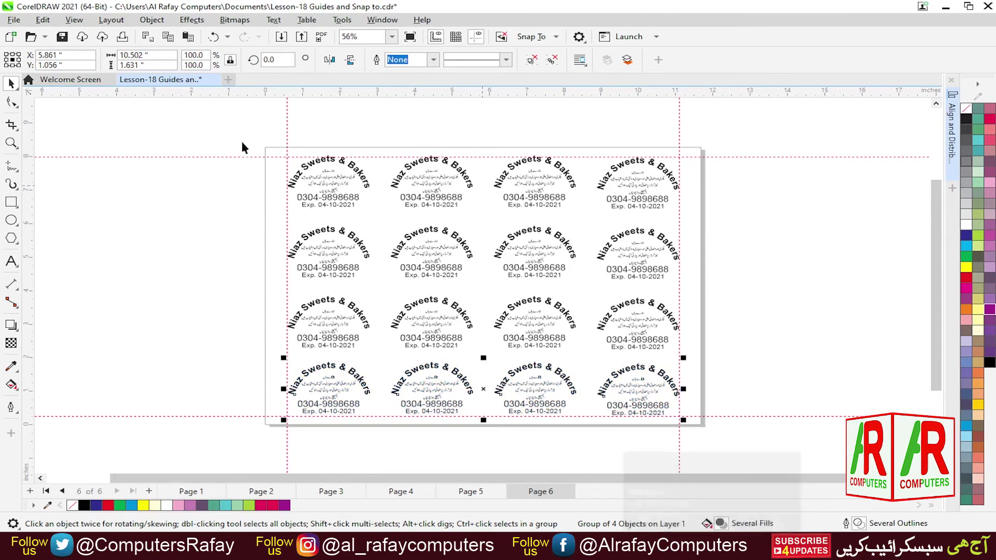
drag(242, 140, 571, 351)
drag(722, 421, 726, 427)
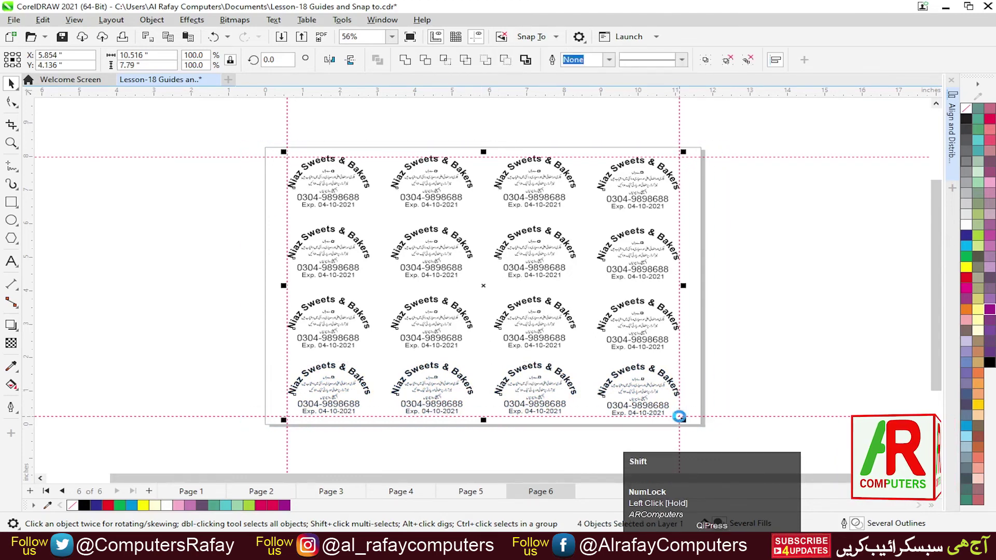
key(shift+c)
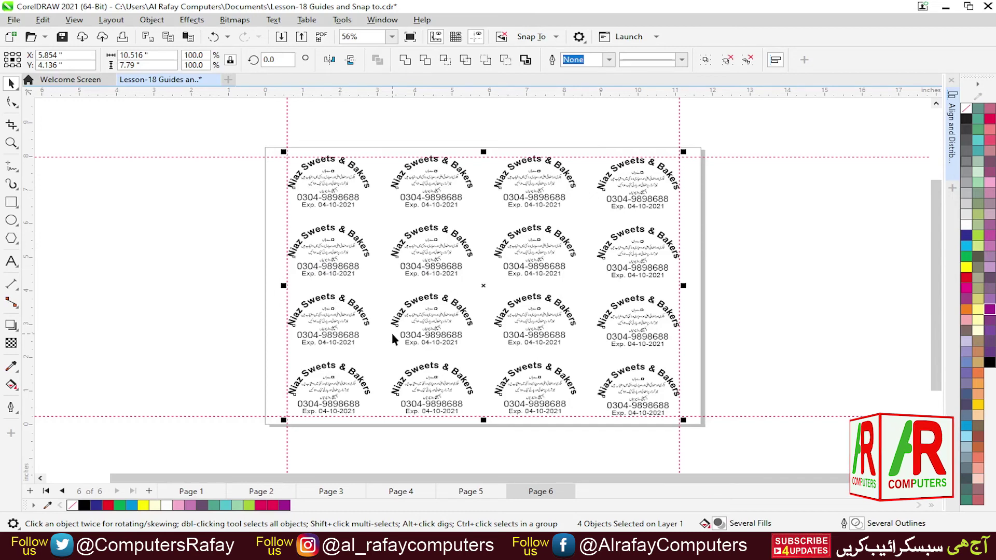
key(F4)
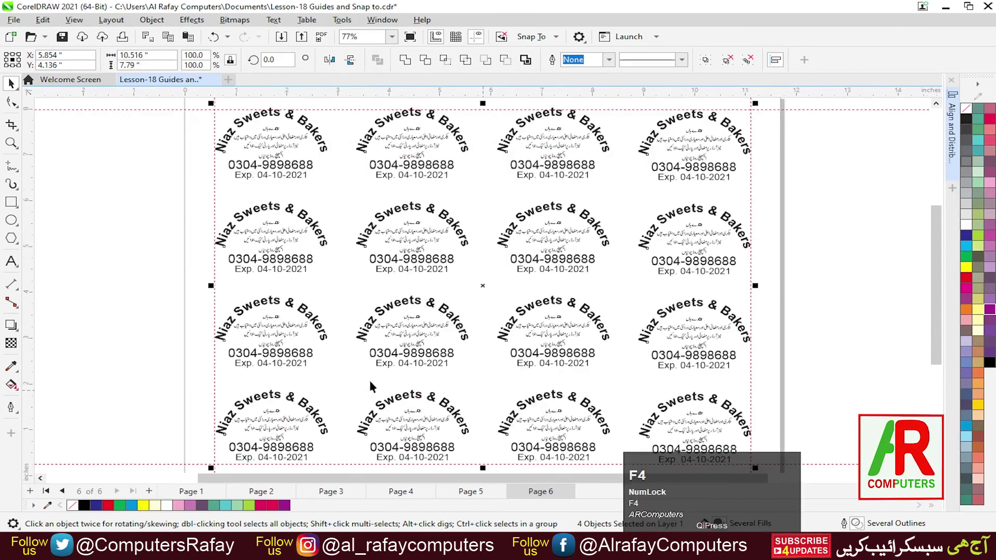